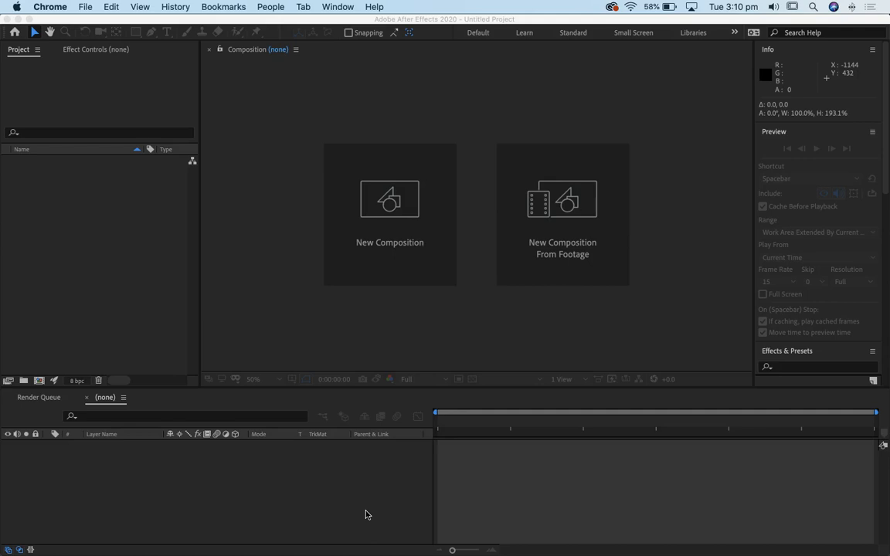
Import the two Unsplash JPG texture images from the track mattes folder inside tutorials-masks-mattes.
left_click(85, 7)
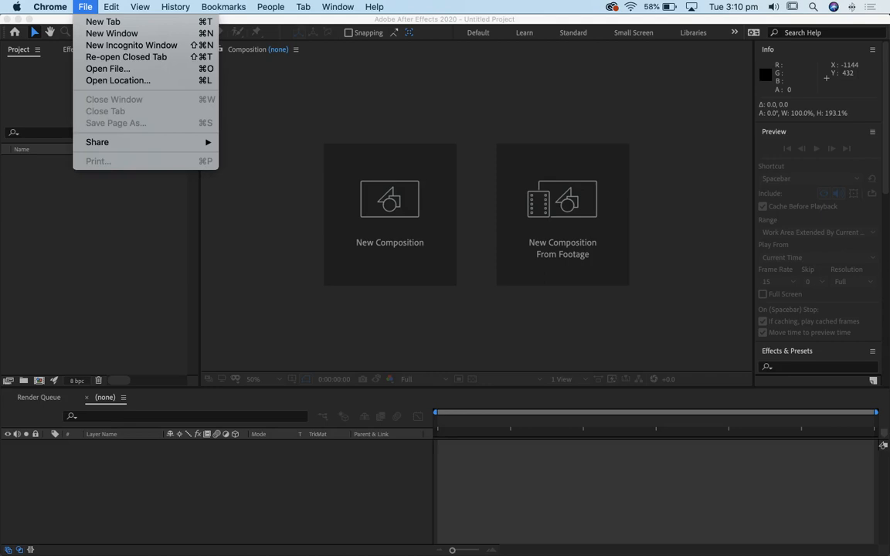
left_click(94, 20)
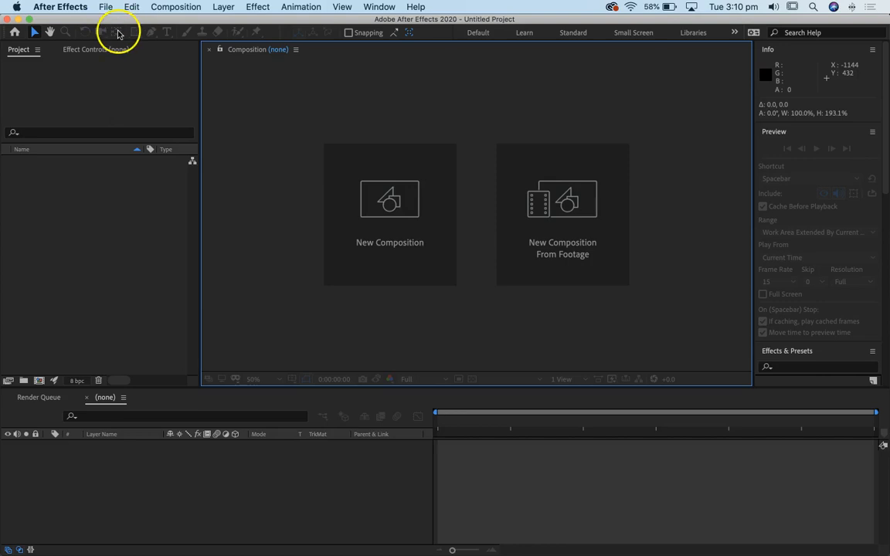
left_click(105, 7)
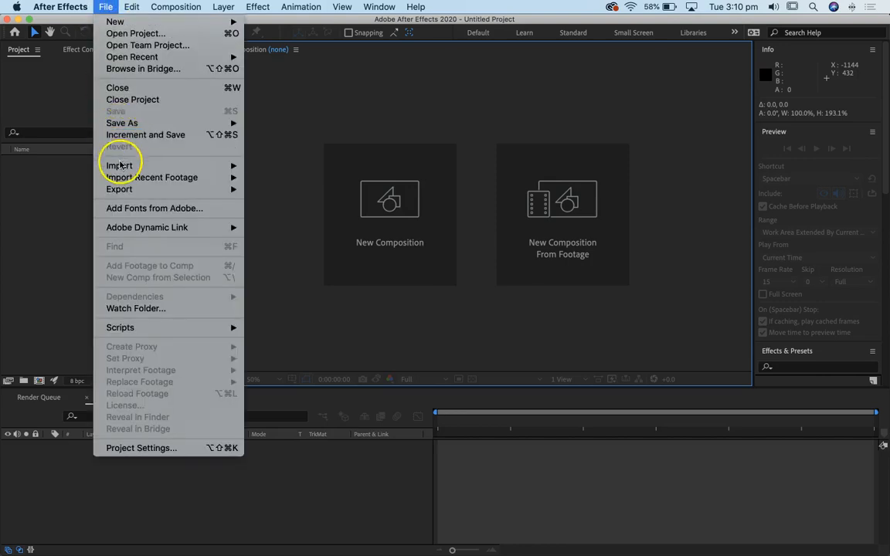
mouse_move(120, 165)
left_click(280, 167)
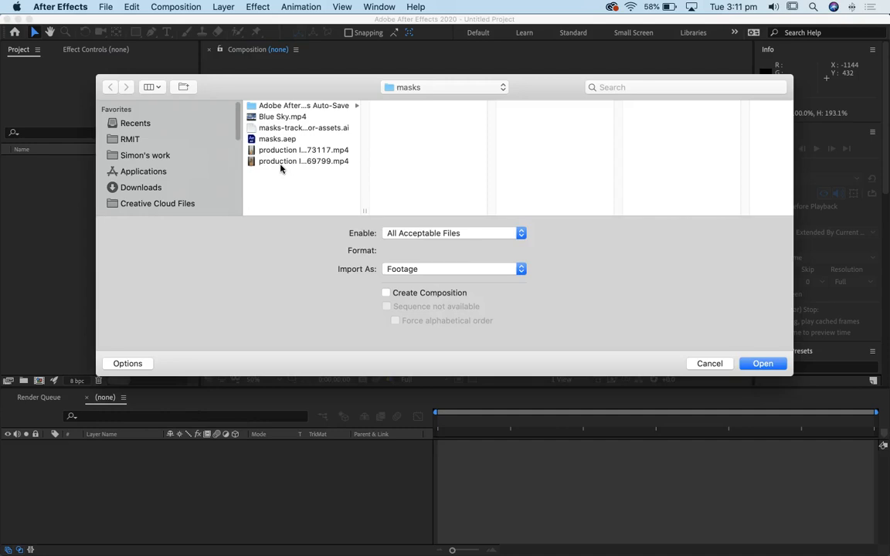
left_click(437, 88)
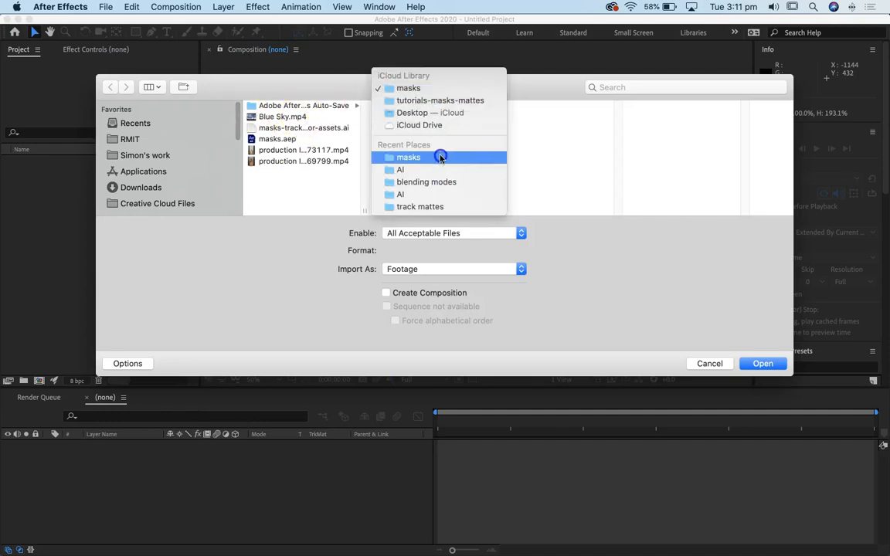
left_click(429, 102)
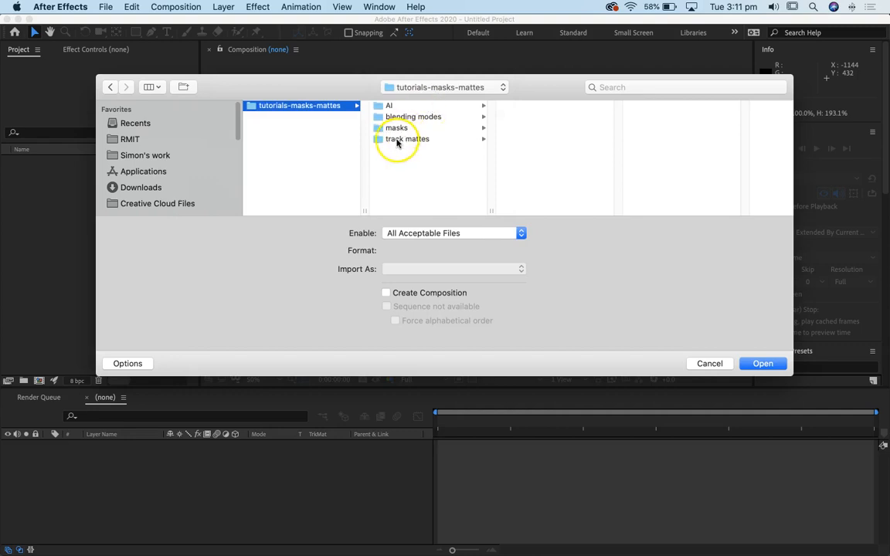
left_click(397, 139)
left_click(544, 119)
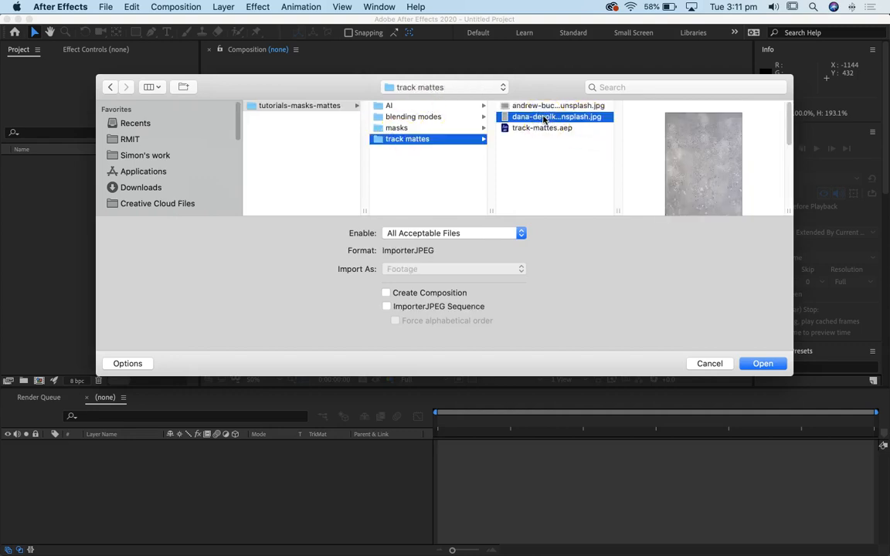
left_click(545, 106, "shift")
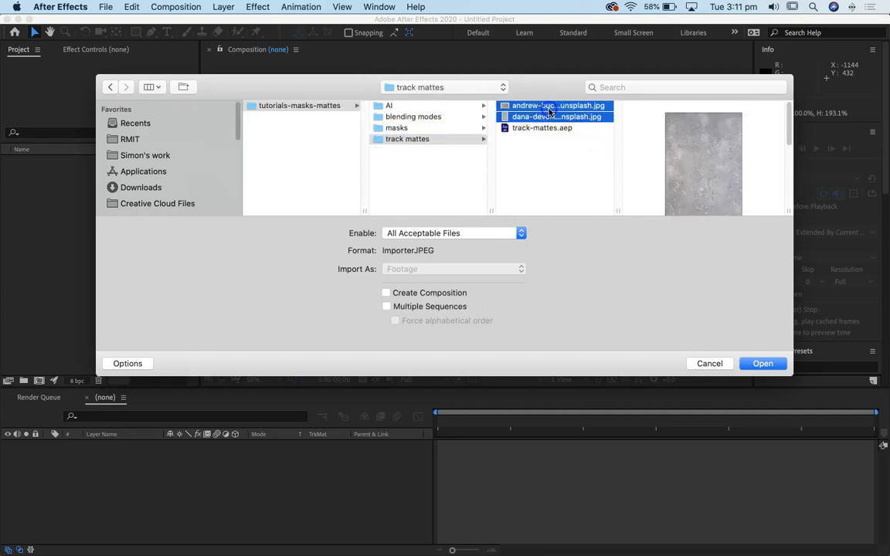
left_click(761, 364)
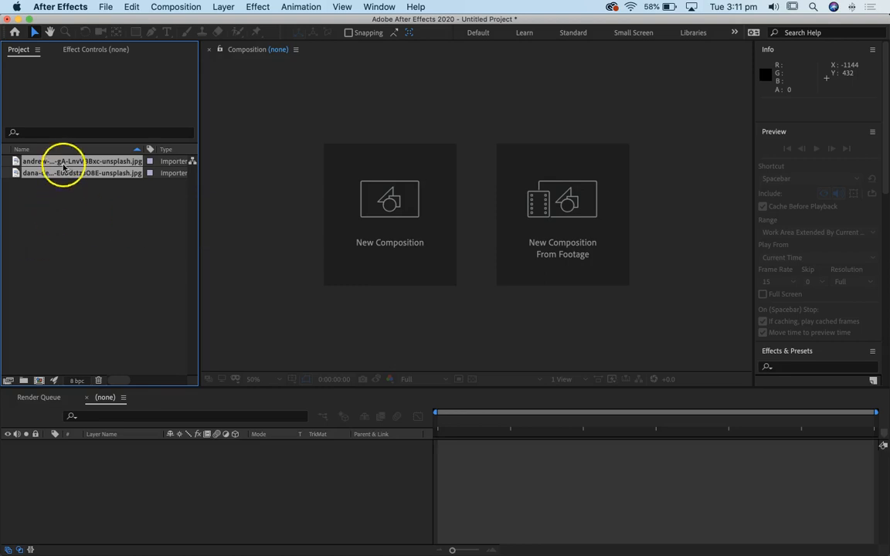
Create a 1080 x 1080 px, 25 fps, 10-second composition with a white background and rename it "track matte".
left_click(397, 205)
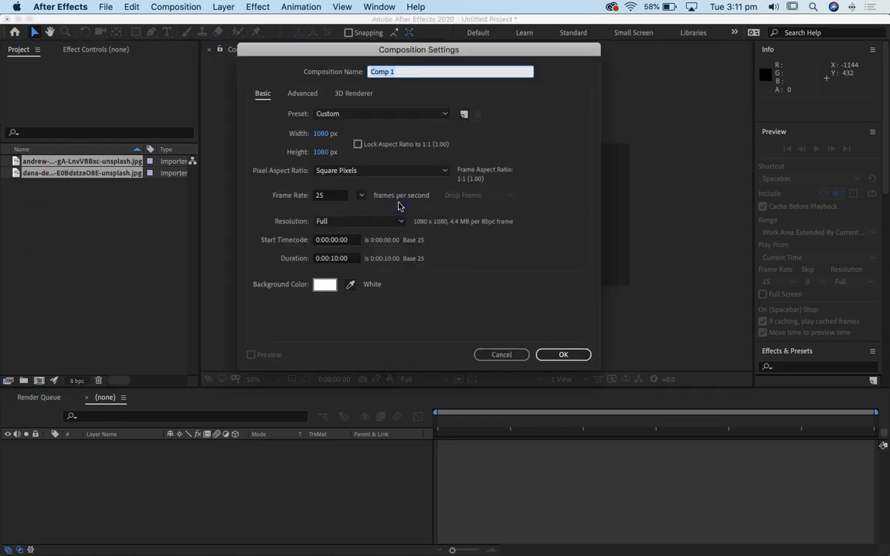
left_click(562, 353)
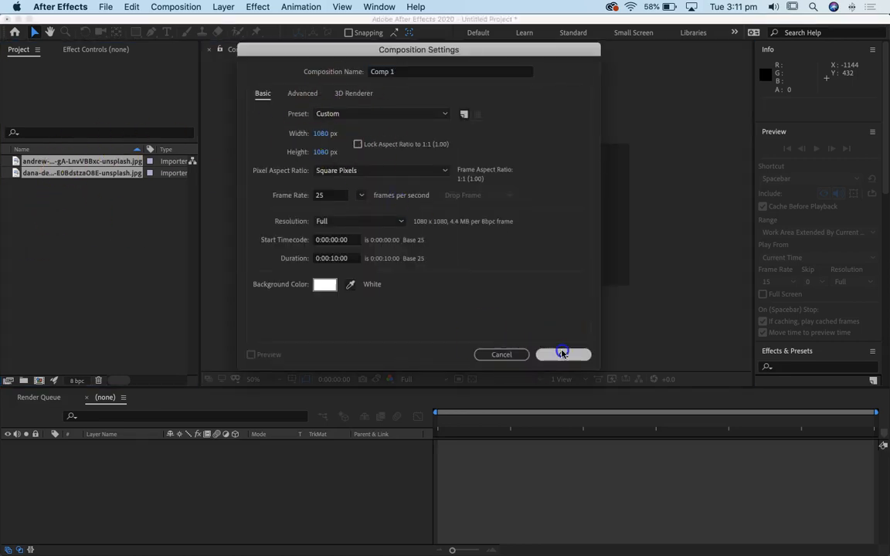
left_click(48, 176)
key("Return")
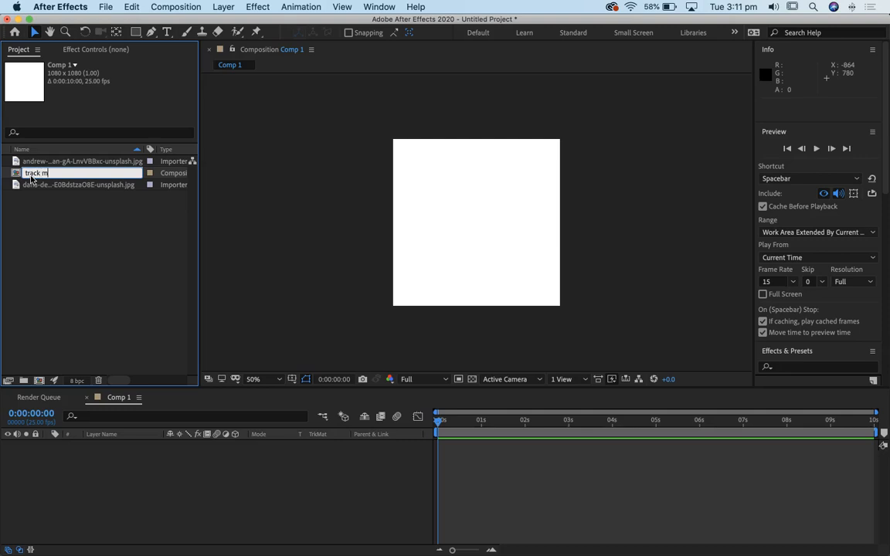
left_click(60, 219)
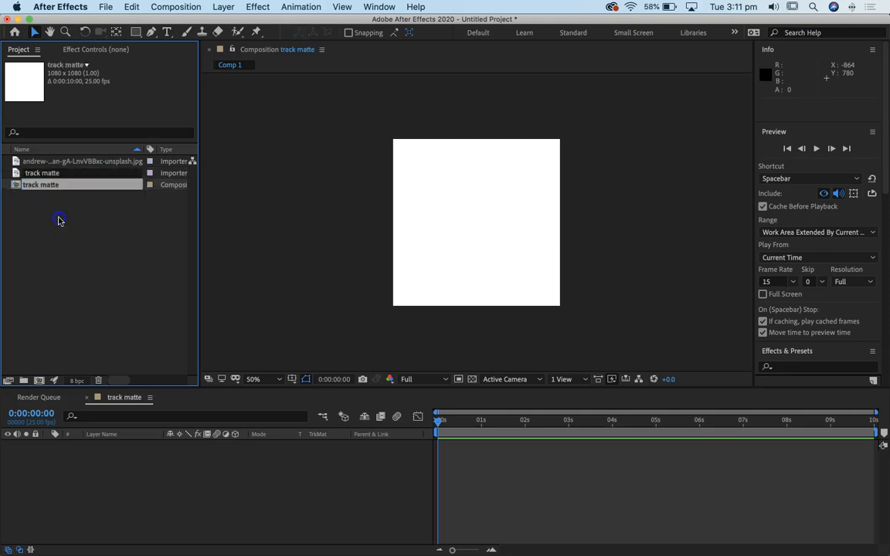
Add both imported texture images as layers to the track matte composition.
left_click(79, 174)
left_click(61, 161, "shift")
left_click_drag(56, 163, 123, 457)
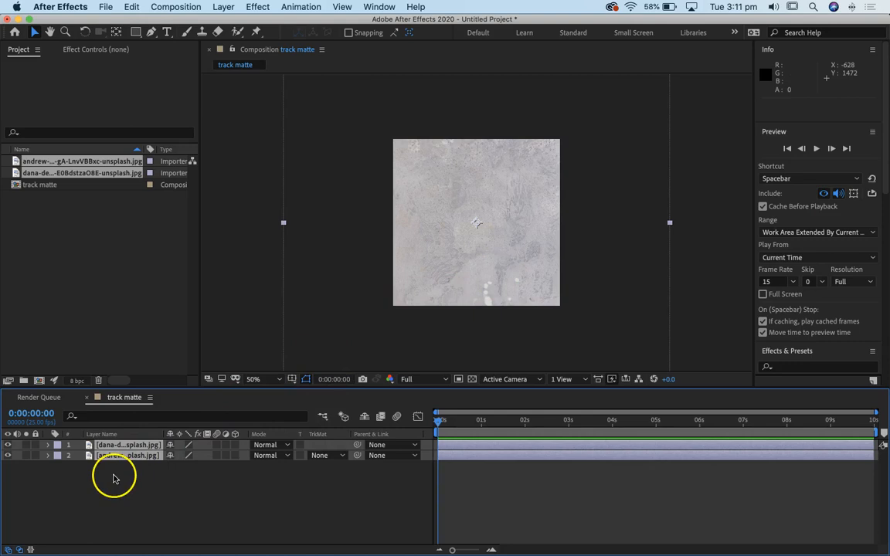
Scale the upper texture layer down to 49%.
left_click(260, 501)
left_click(132, 437)
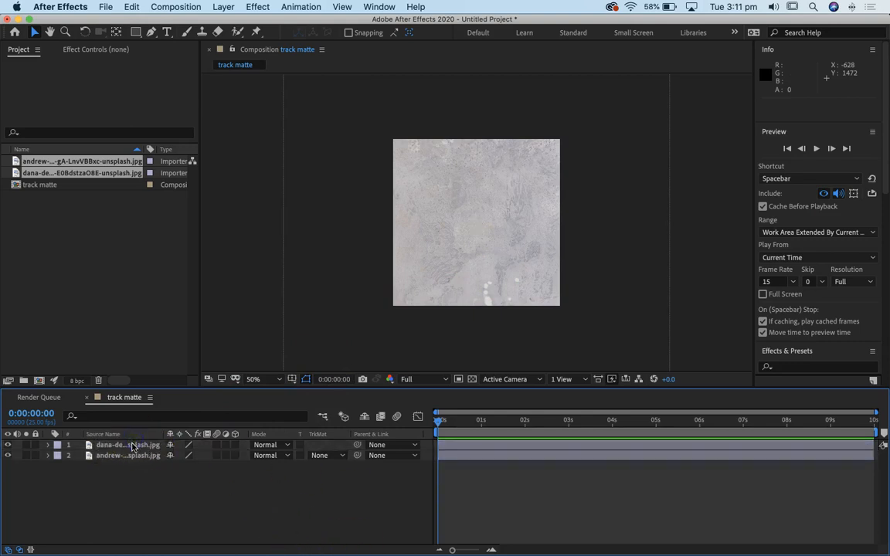
left_click(132, 447)
left_click(111, 435)
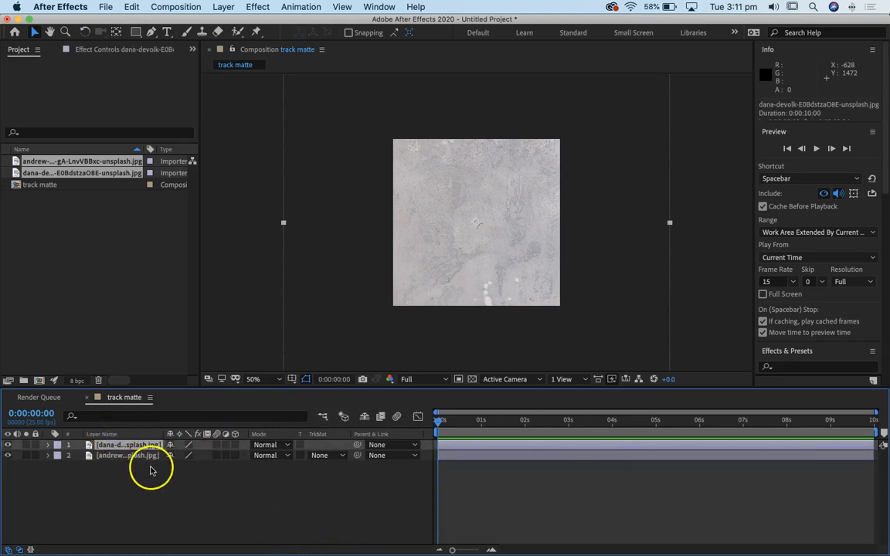
left_click(124, 434)
key("s")
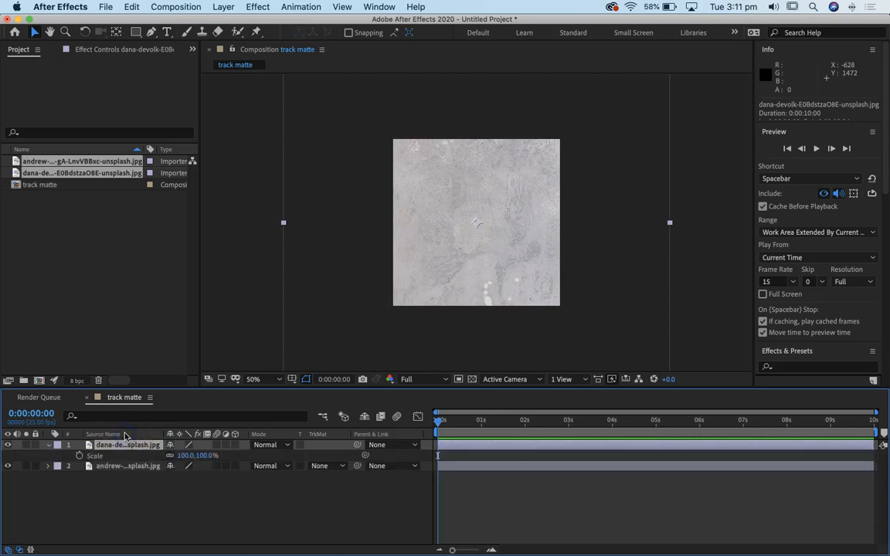
left_click_drag(198, 455, 173, 456)
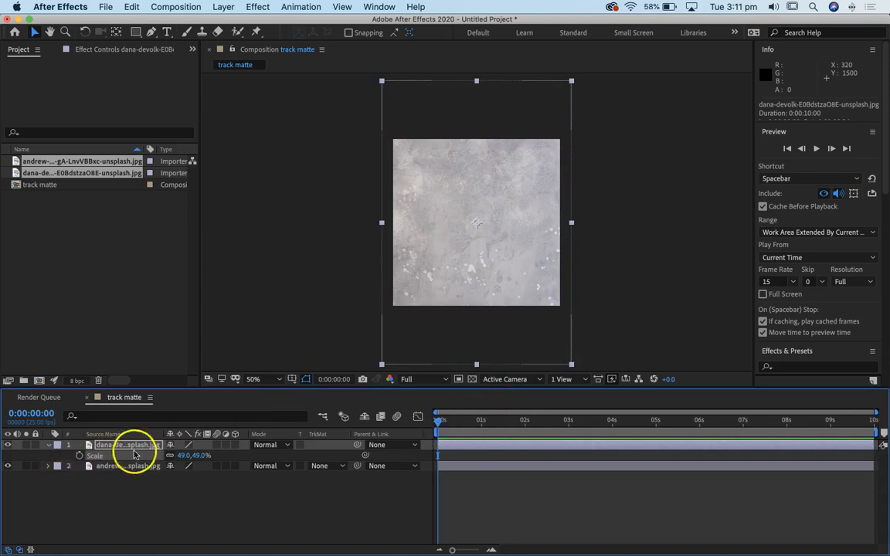
Keyframe the upper texture layer's scale from 49% at 0 seconds to 68% at 5 seconds and preview the zoom.
left_click_drag(453, 425, 387, 453)
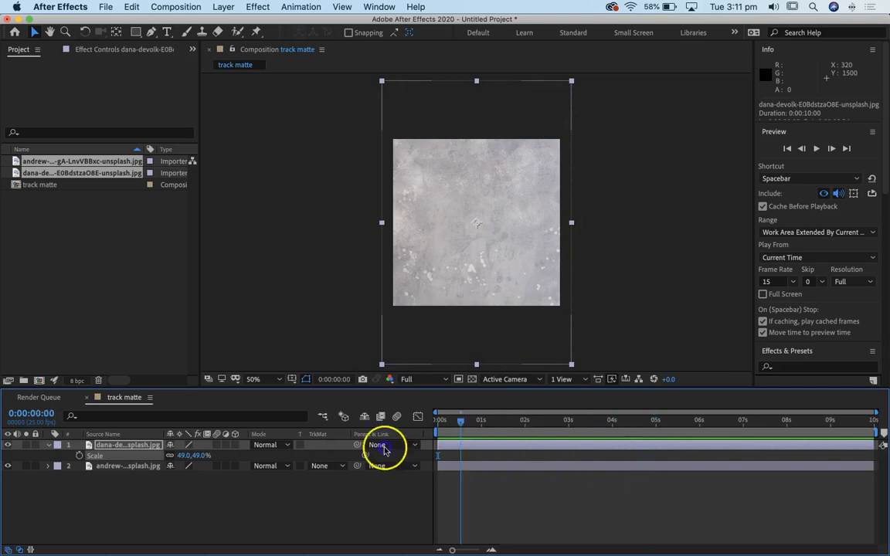
left_click(80, 456)
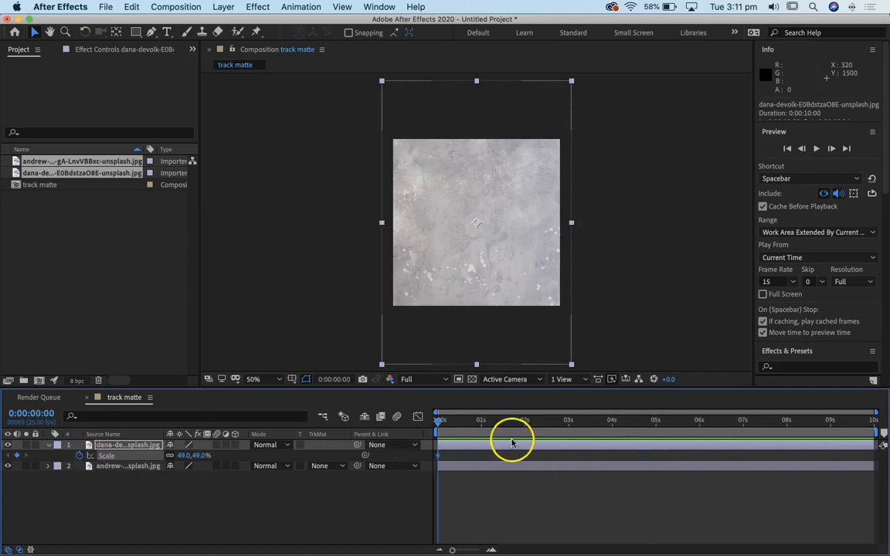
left_click_drag(441, 423, 656, 442)
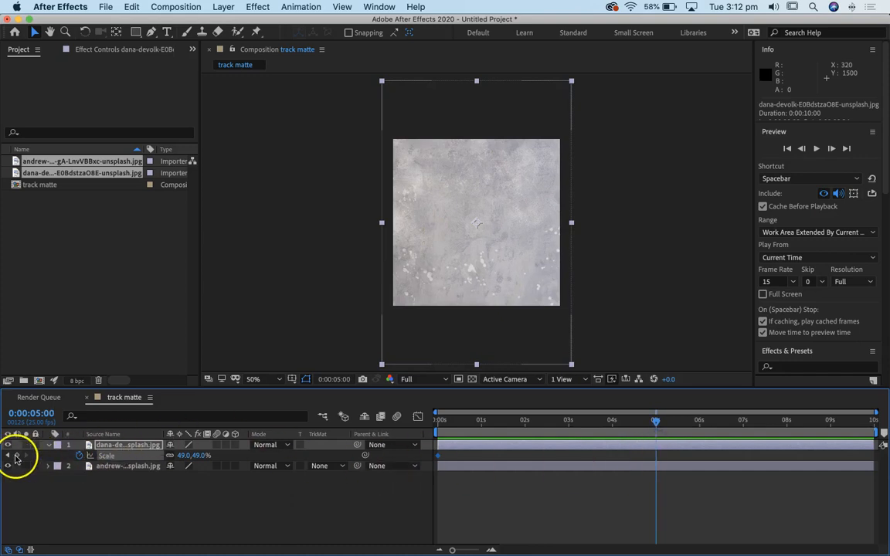
left_click(202, 456)
type("60")
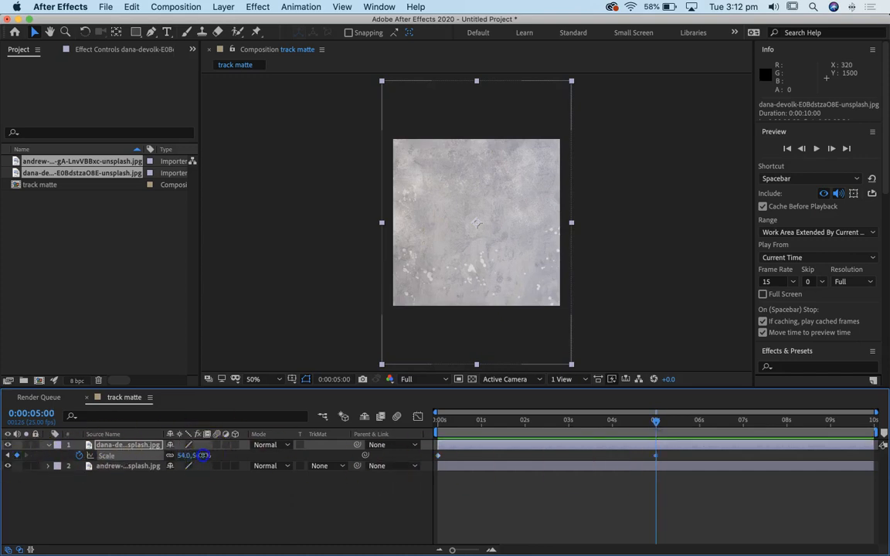
key("Return")
left_click_drag(205, 455, 499, 429)
key("space")
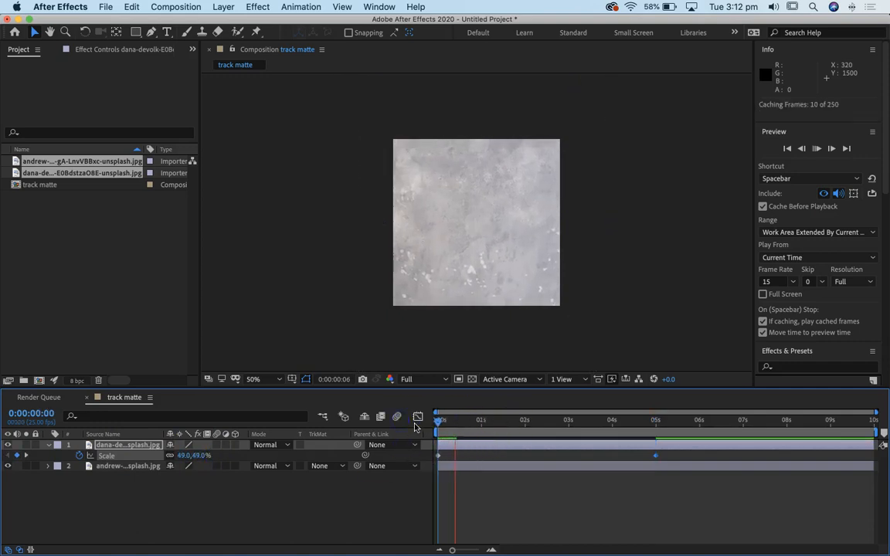
Trim the end of the upper texture layer to the 5-second mark.
left_click_drag(710, 422, 656, 426)
left_click(648, 447)
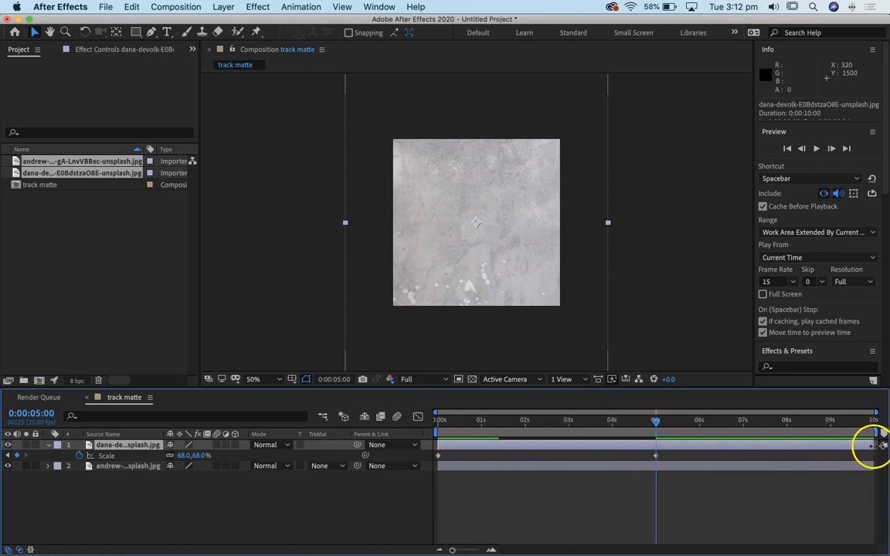
left_click_drag(849, 446, 658, 459)
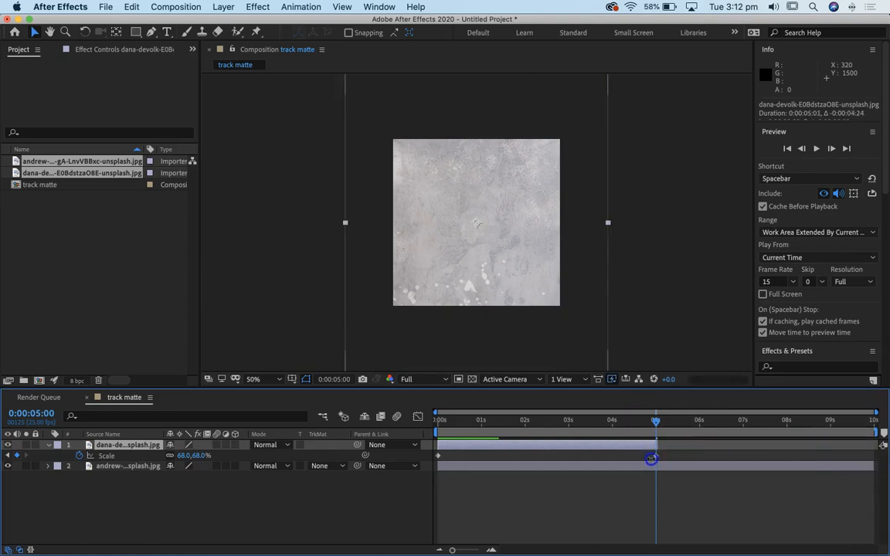
key("super+z")
left_click(659, 457)
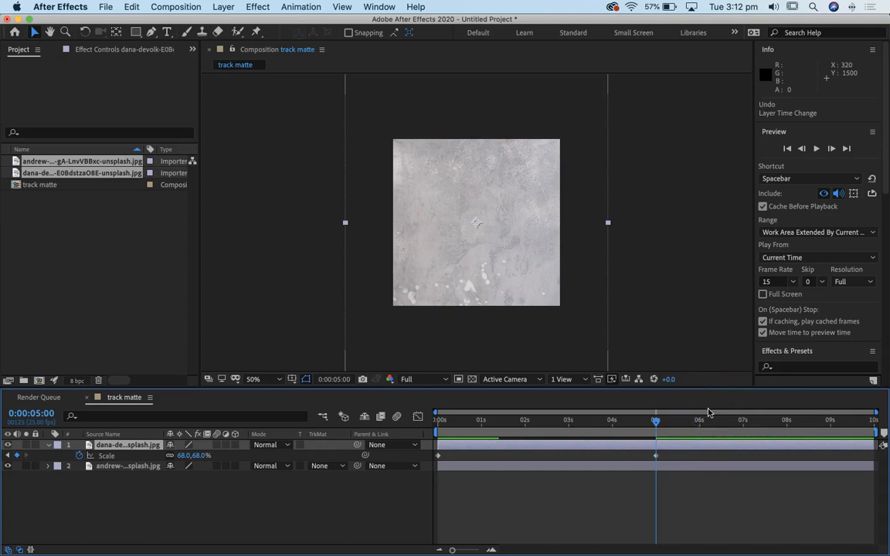
key("alt+bracketright")
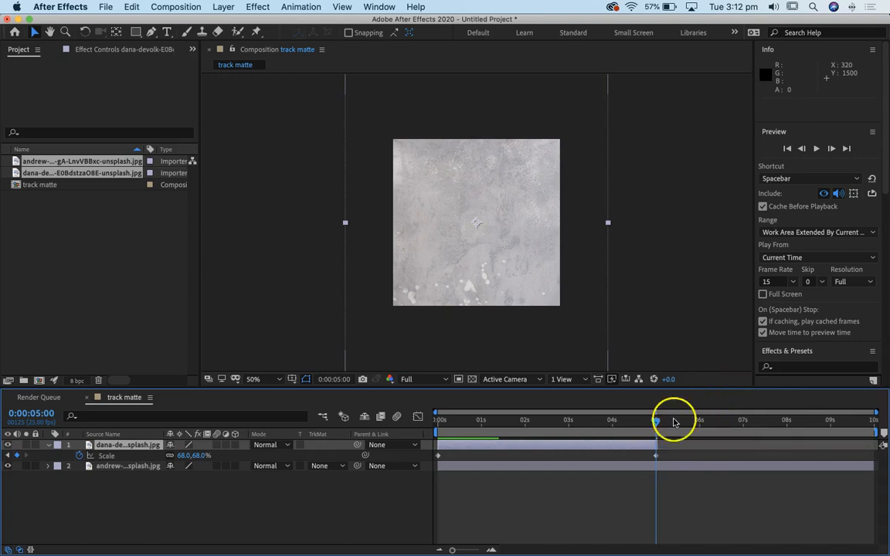
Trim the start of the lower texture layer to 5 seconds and scale the layer to 40%.
left_click(635, 468)
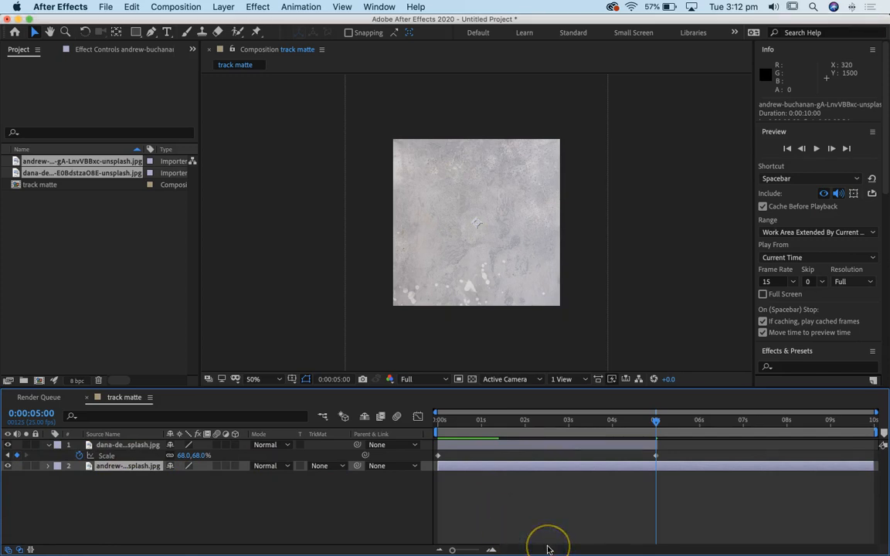
key("alt+bracketleft")
mouse_move(665, 424)
left_mouse_down()
mouse_move(651, 420)
mouse_move(663, 421)
left_mouse_up()
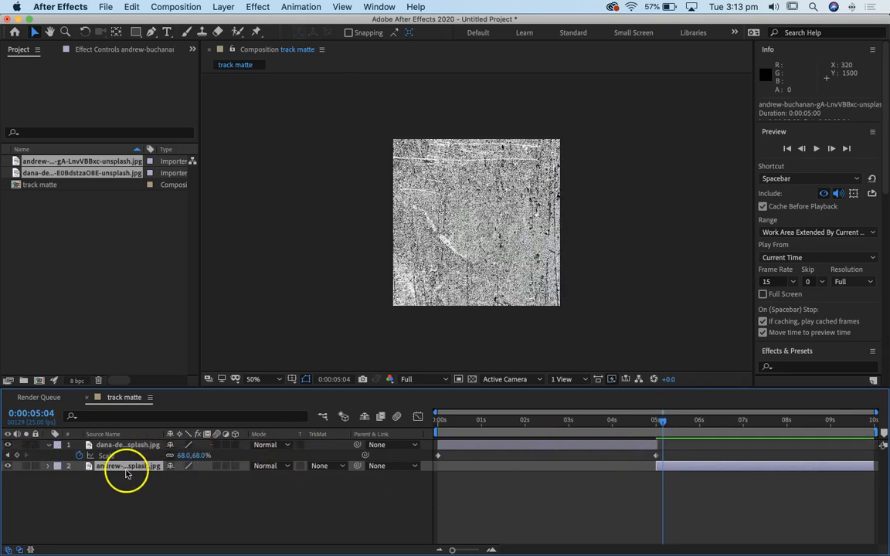
key("s")
left_click_drag(206, 477, 169, 476)
Shorten the upper texture layer by one frame so the lower texture takes over at exactly 5 seconds.
left_click(656, 423)
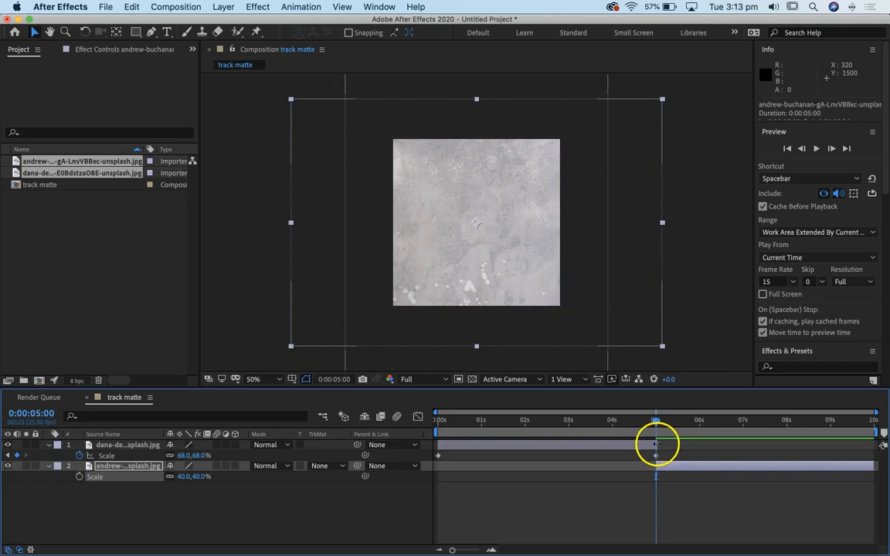
left_click(656, 444)
left_click_drag(656, 444, 655, 444)
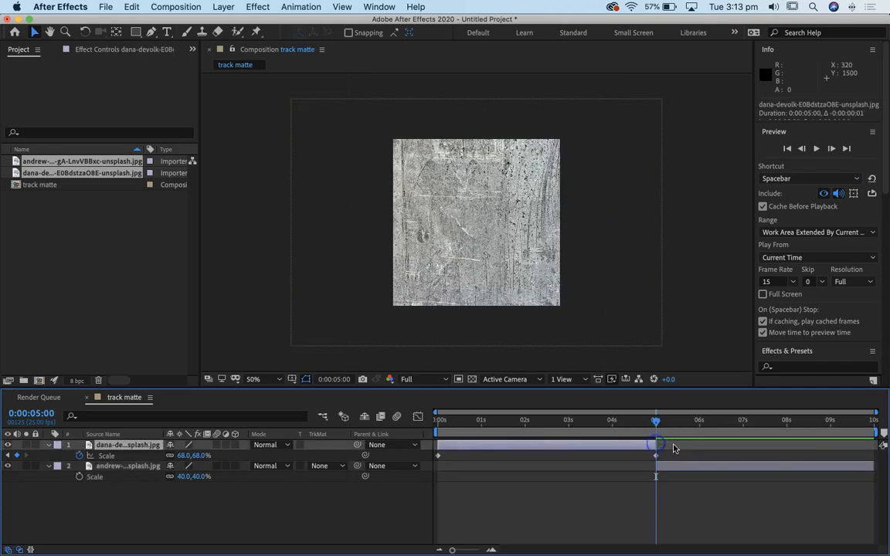
Keyframe the lower texture layer's scale at 40% at 5 seconds and add a changed scale keyframe at 0:00:09:24.
left_click(80, 476)
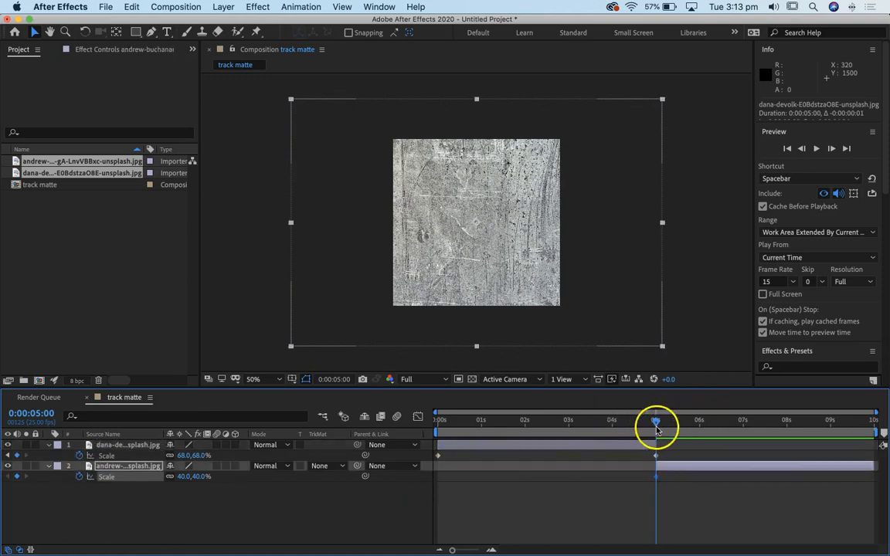
left_click_drag(657, 428, 885, 442)
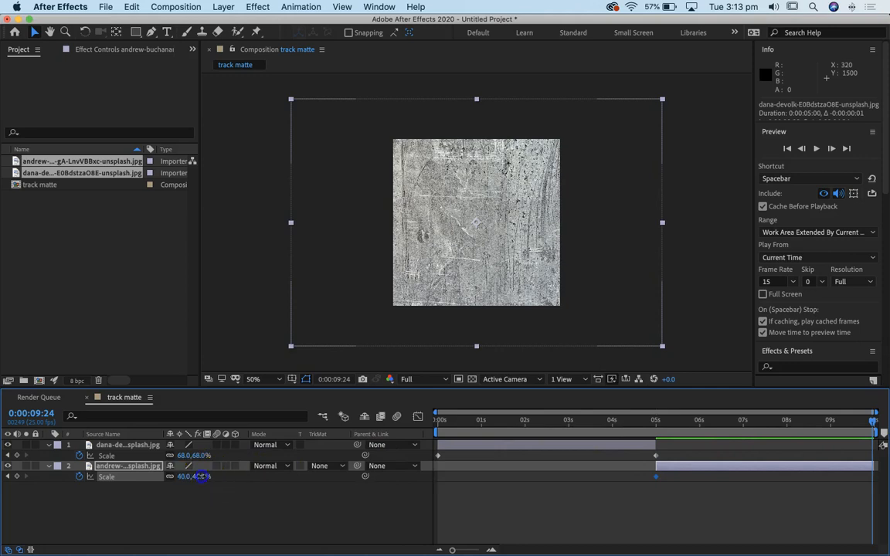
left_click_drag(199, 477, 195, 477)
Play the composition from the start to preview the scale animation of the textures.
left_click_drag(544, 425, 324, 426)
key("space")
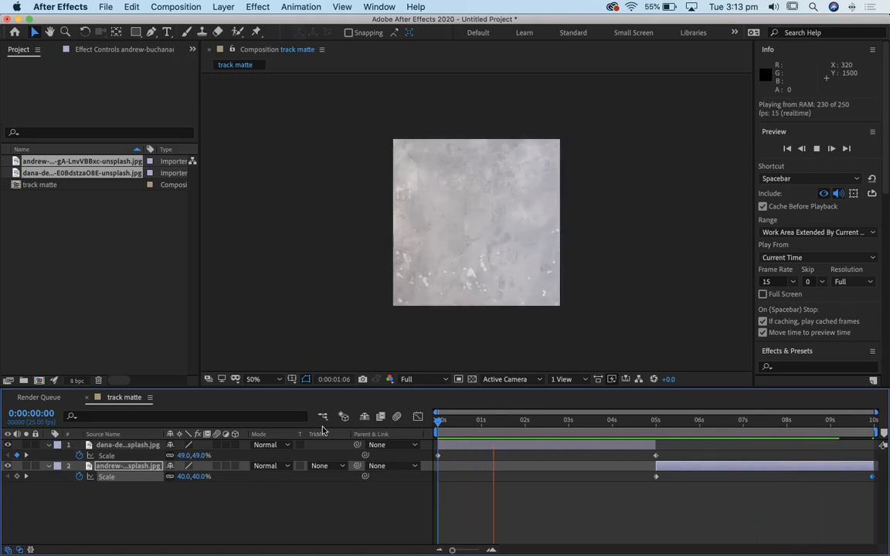
key("space")
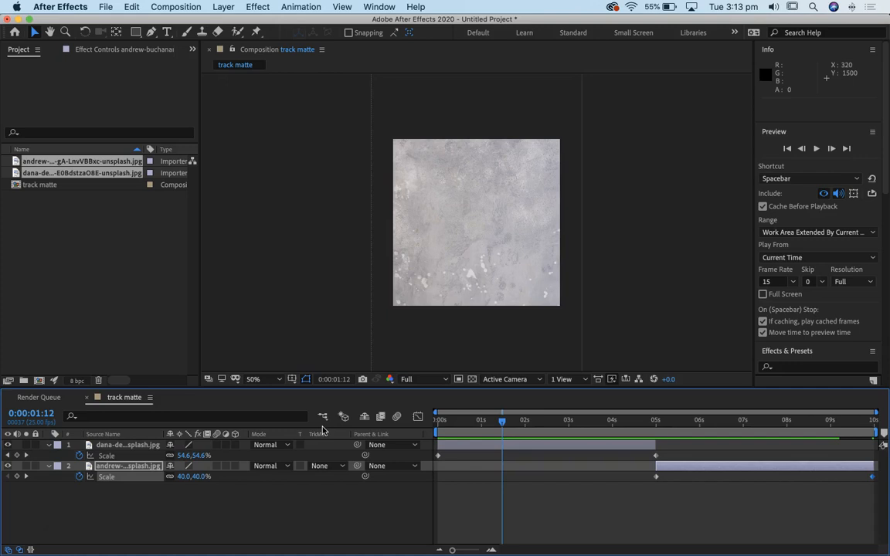
Start importing footage files and browse to the AI folder inside tutorials-masks-mattes, widening the list to read the file names.
left_click(105, 6)
mouse_move(216, 165)
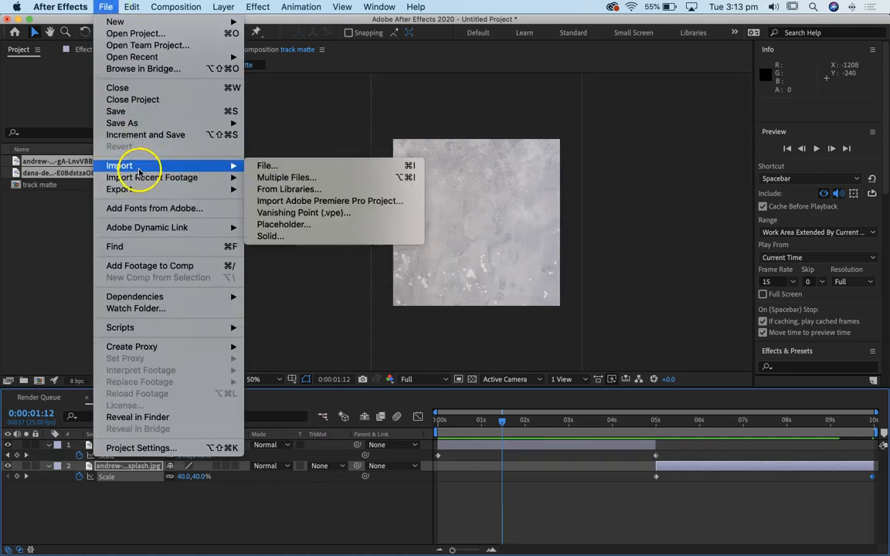
left_click(272, 167)
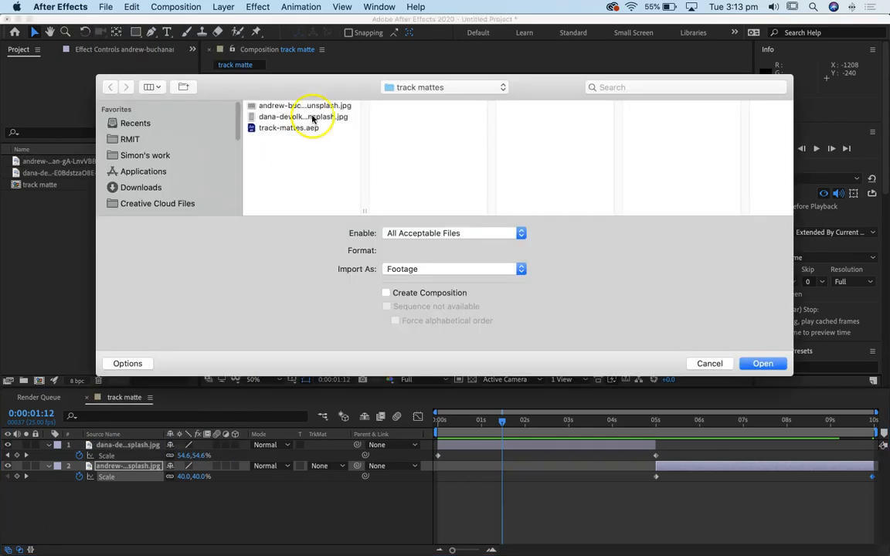
left_click(423, 87)
left_click(425, 100)
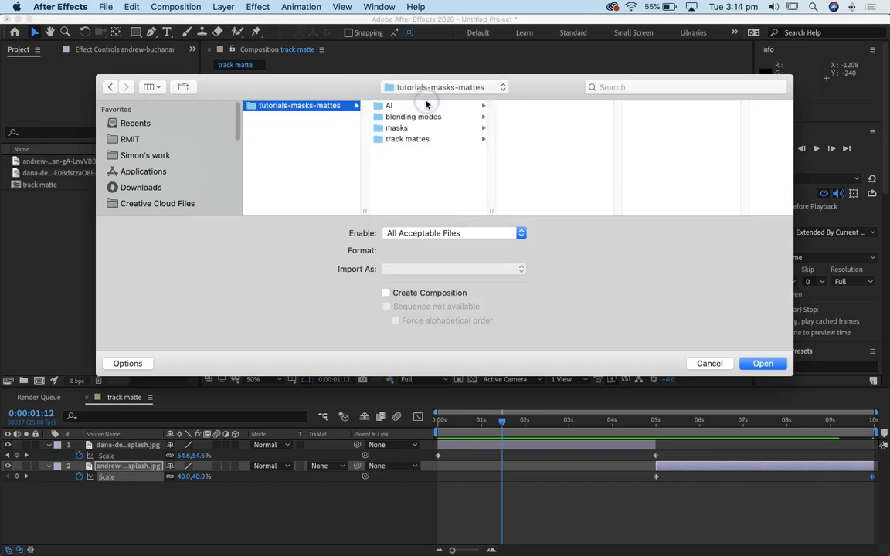
left_click(402, 106)
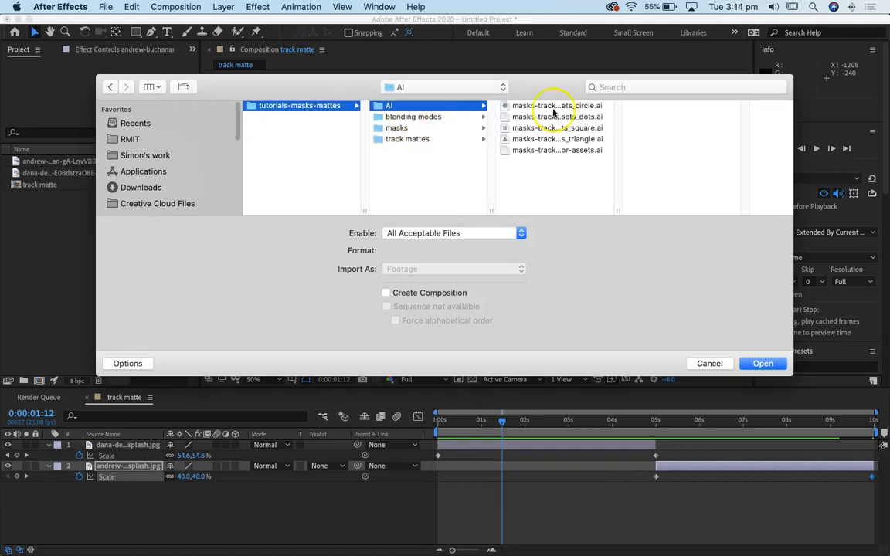
left_click_drag(621, 211, 730, 212)
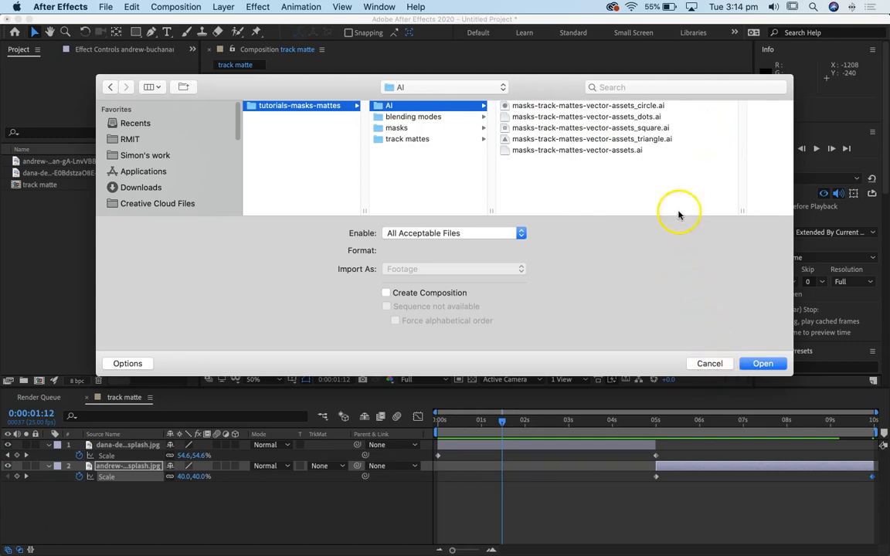
Import masks-track-mattes-vector-assets_square.ai and masks-track-mattes-vector-assets_triangle.ai as footage.
left_click(632, 139)
left_click(555, 128)
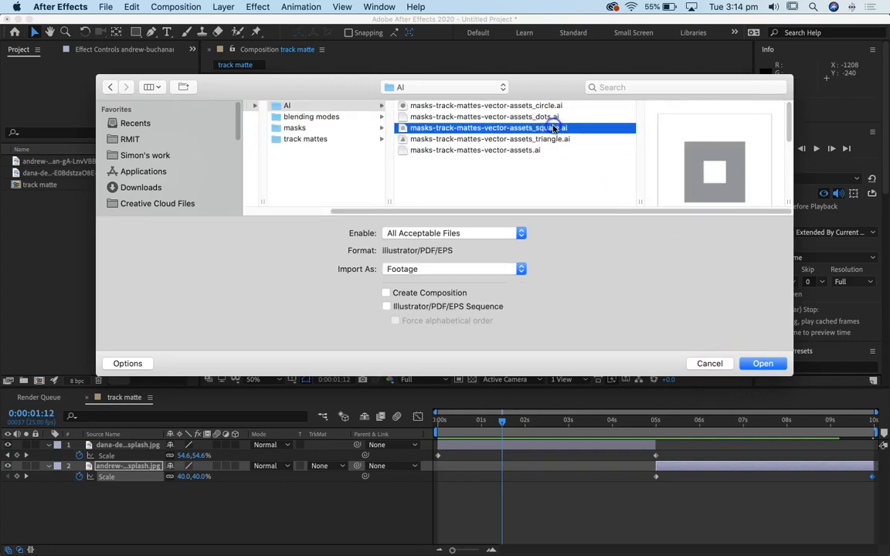
left_click(543, 105)
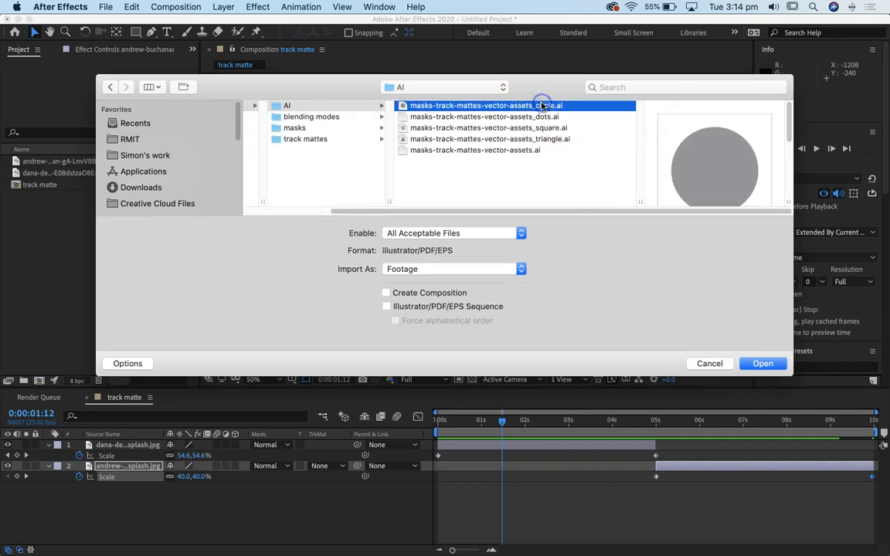
left_click(544, 137)
left_click(545, 129, "shift")
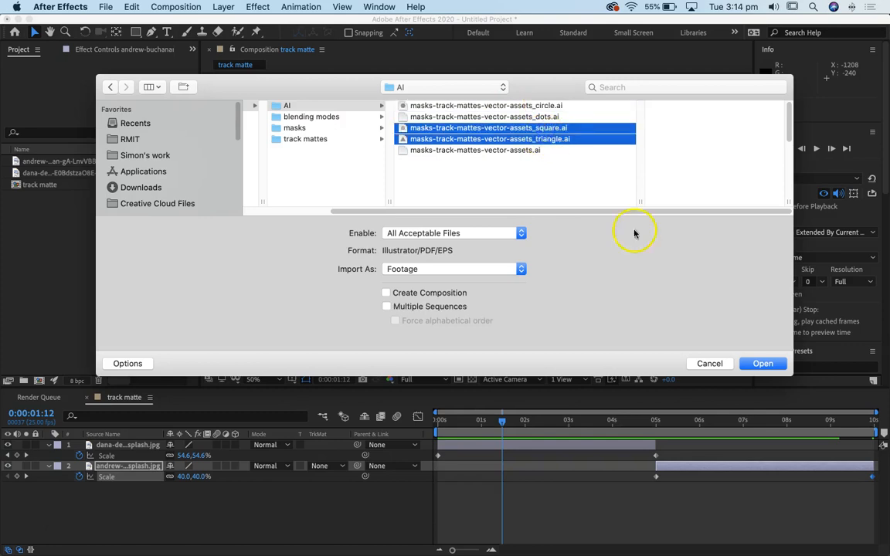
left_click(761, 363)
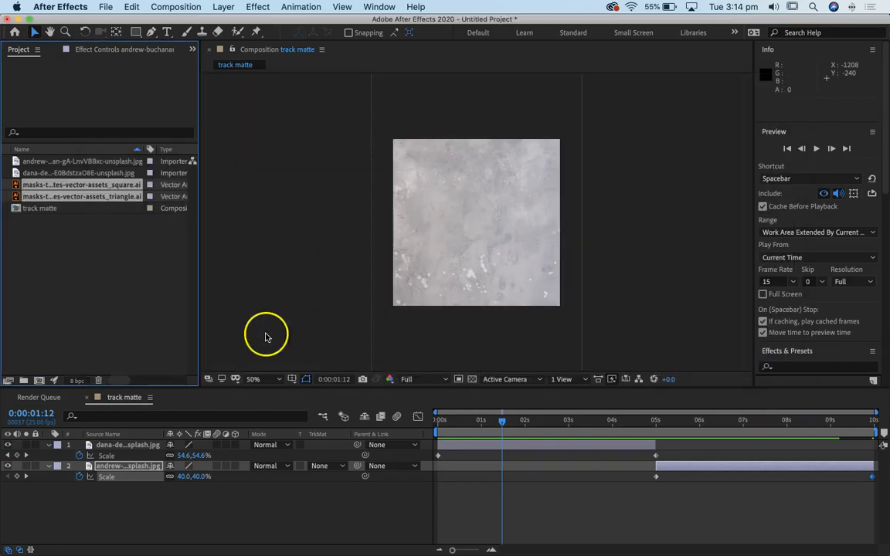
Add the triangle vector file to the track matte composition as a layer directly above the upper texture layer.
left_click(508, 506)
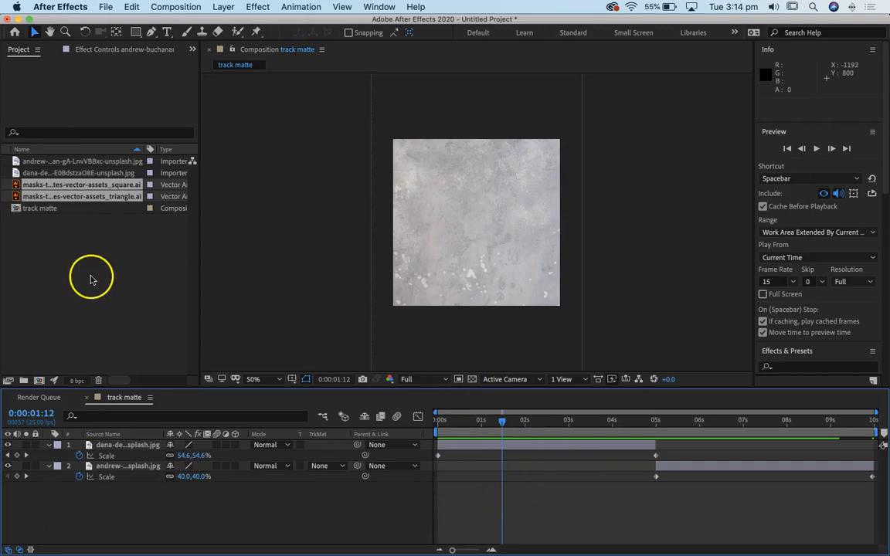
left_click(89, 248)
left_click(87, 198)
left_click_drag(87, 199, 127, 446)
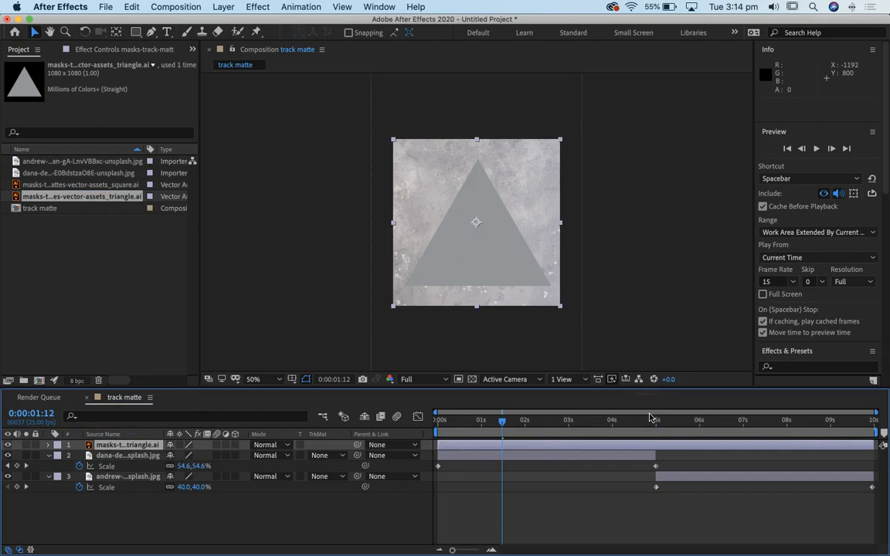
Trim the end of the triangle layer to match the upper texture layer, giving it a duration of 0:00:05:00.
key("comma")
key("period")
key("period")
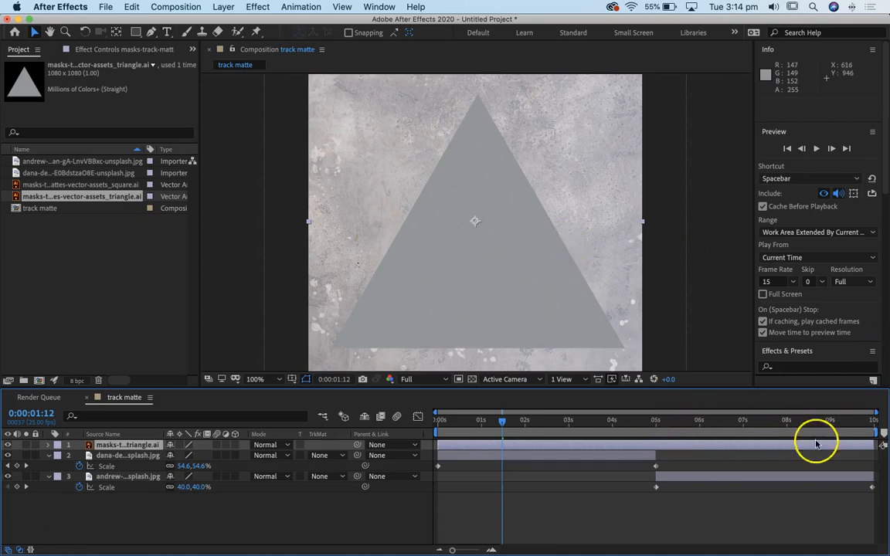
left_click_drag(873, 445, 652, 485)
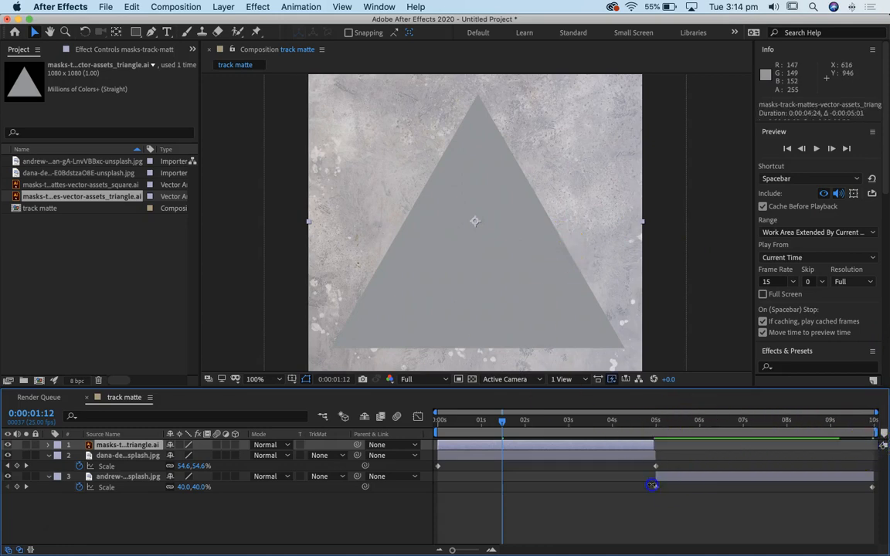
left_click_drag(506, 429, 385, 401)
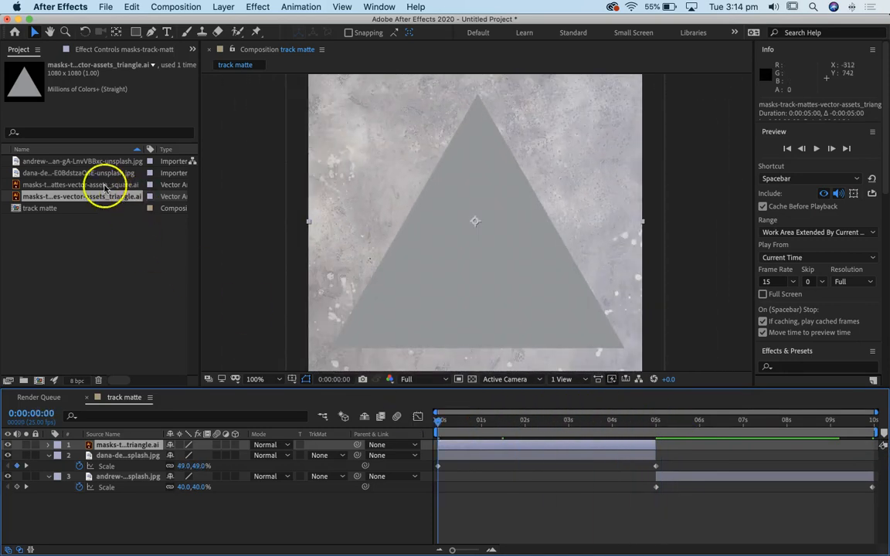
Place the square vector file directly above the lower texture layer and trim its start to match that texture at 5 seconds.
left_click(95, 186)
left_click_drag(81, 185, 113, 477)
left_click_drag(439, 476, 649, 487)
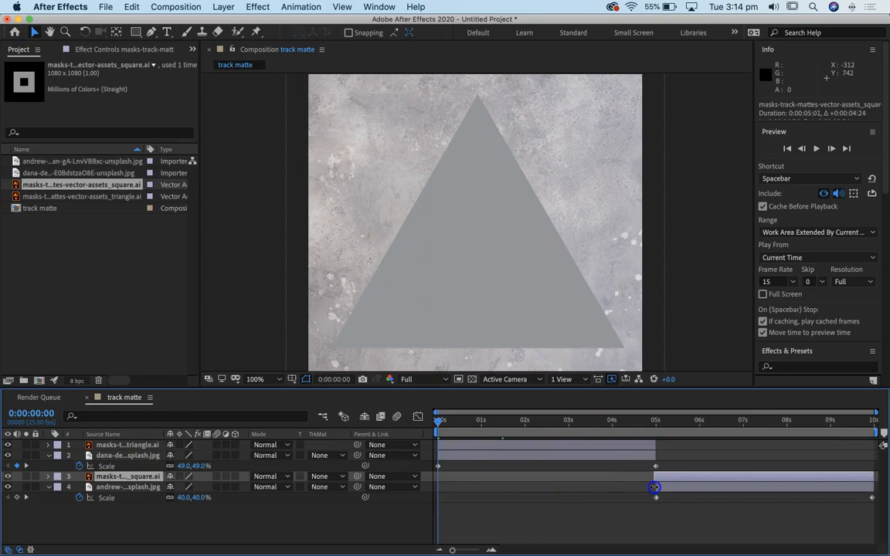
Check frames in both halves of the composition to compare the triangle and square layers with the textures beneath them.
left_click_drag(669, 421, 727, 421)
left_click(727, 477)
left_click(583, 423)
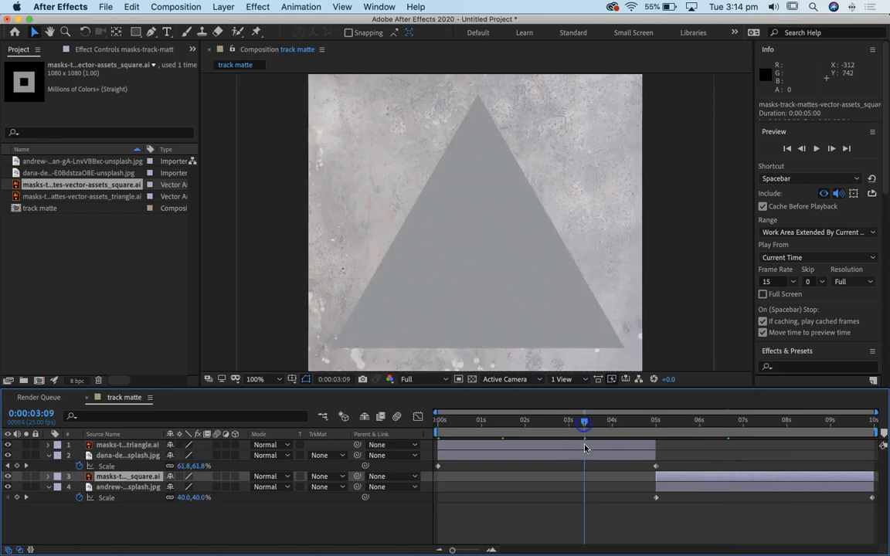
left_click(585, 446)
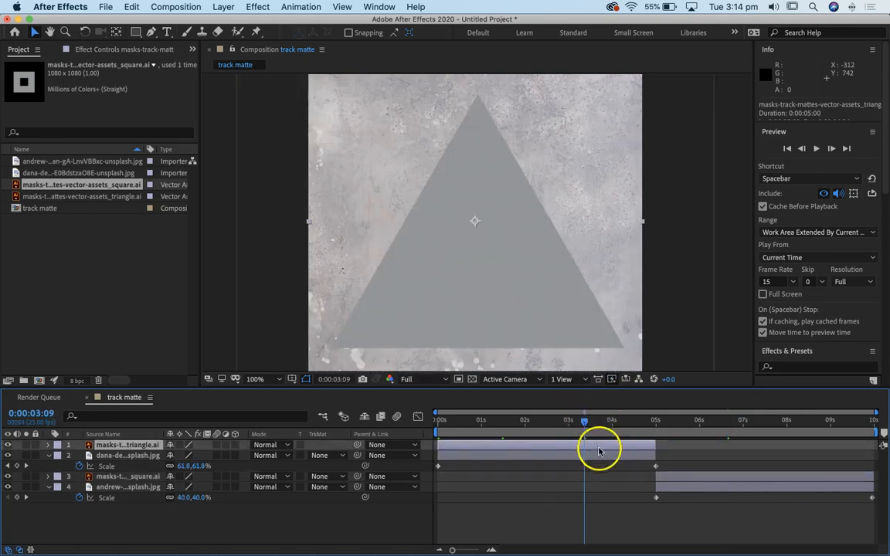
left_click(713, 479)
left_click(723, 422)
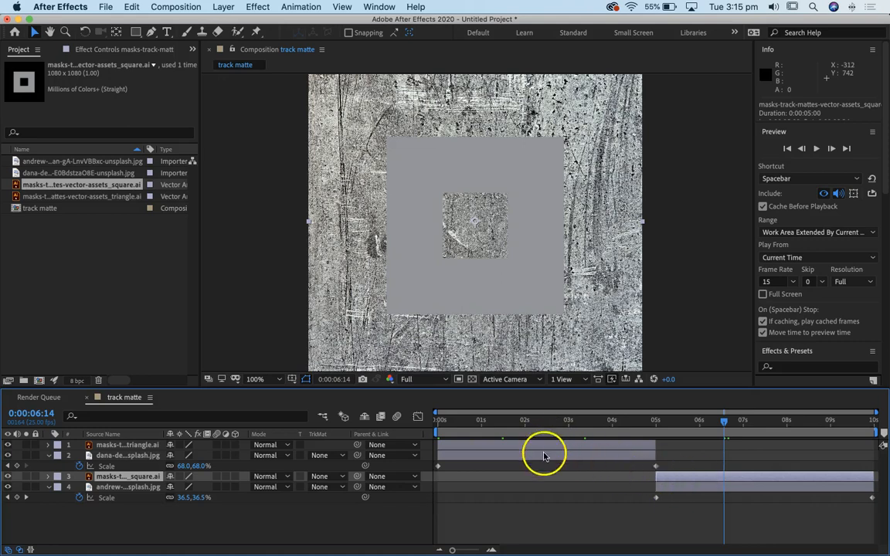
left_click(536, 422)
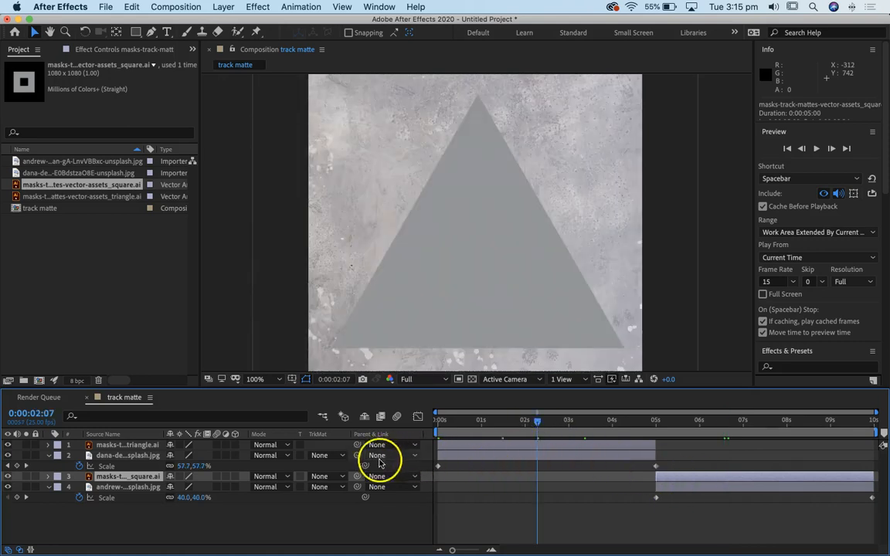
Set the upper texture layer's track matte to Alpha Matte using the triangle layer.
left_click(110, 457)
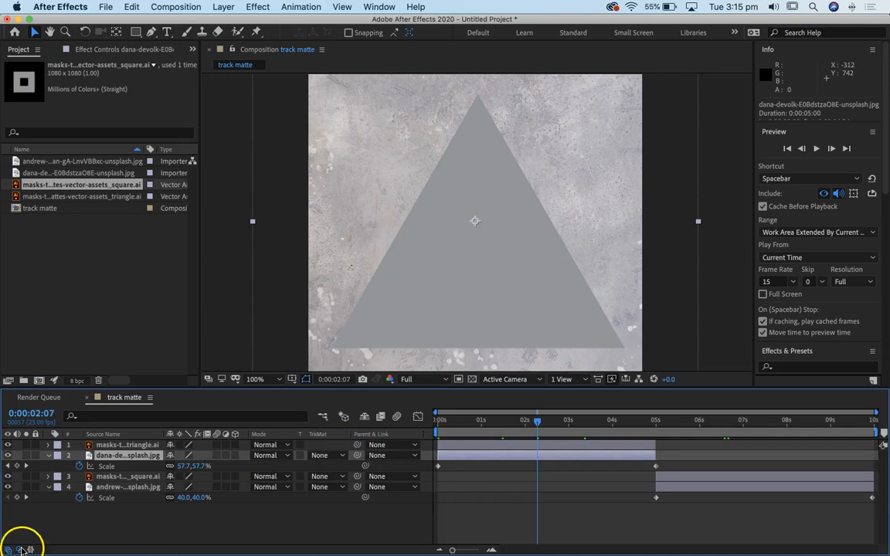
left_click(18, 550)
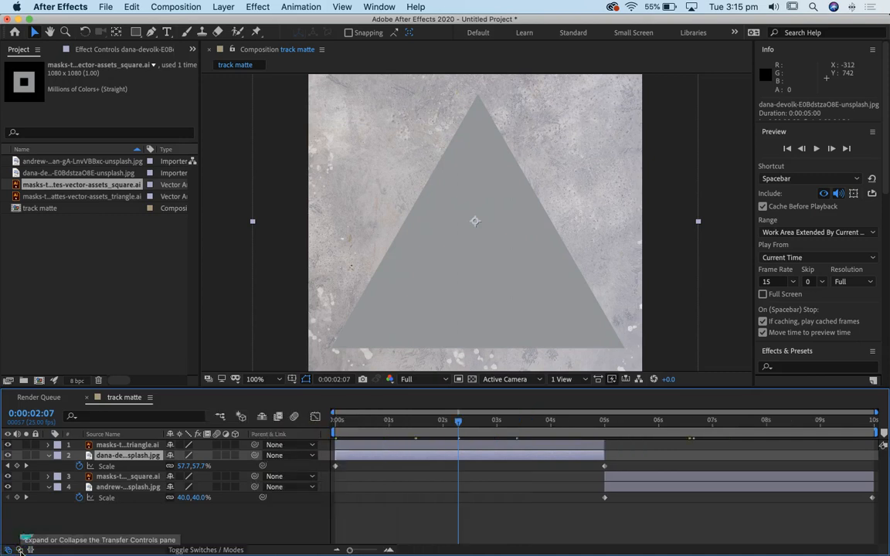
left_click(19, 549)
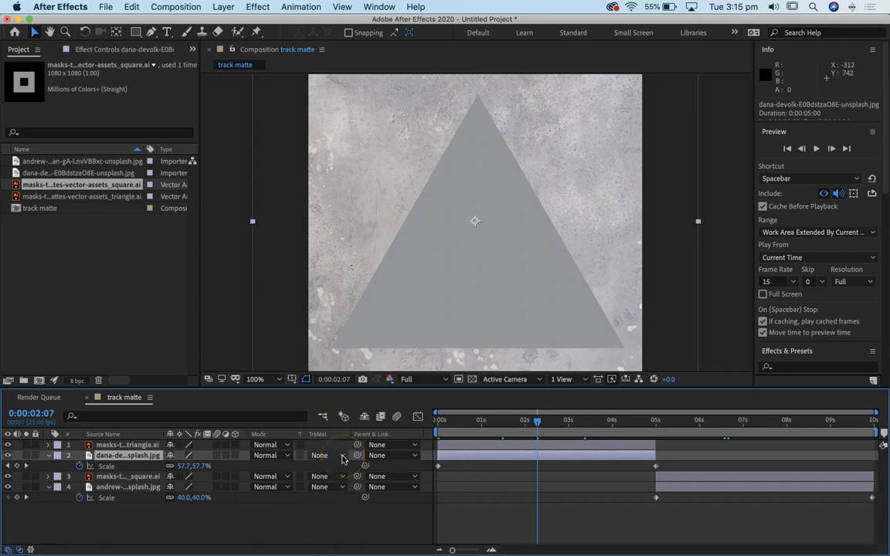
left_click(343, 457)
left_click(345, 486)
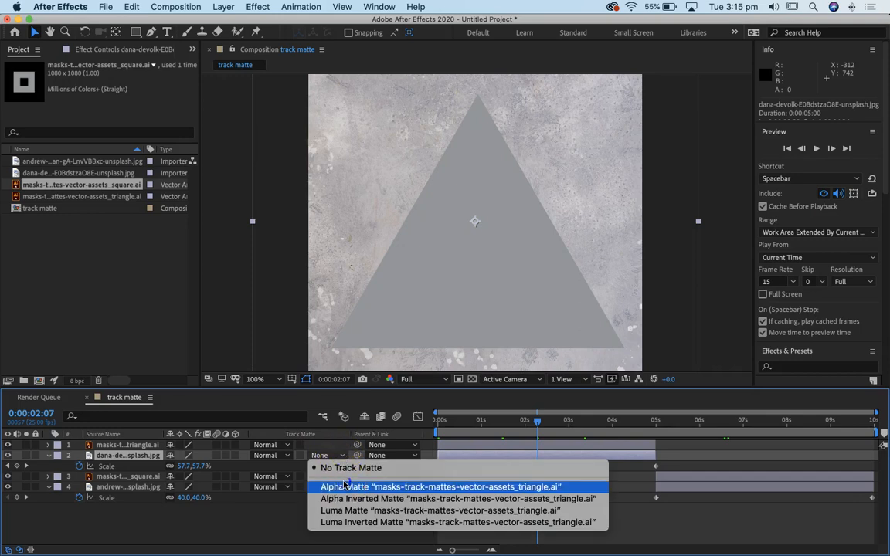
left_click(344, 486)
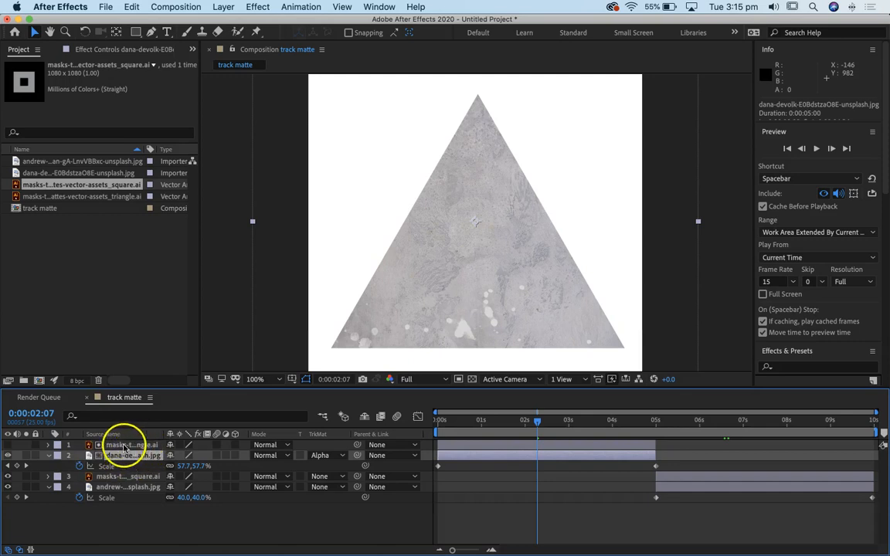
left_click(339, 457)
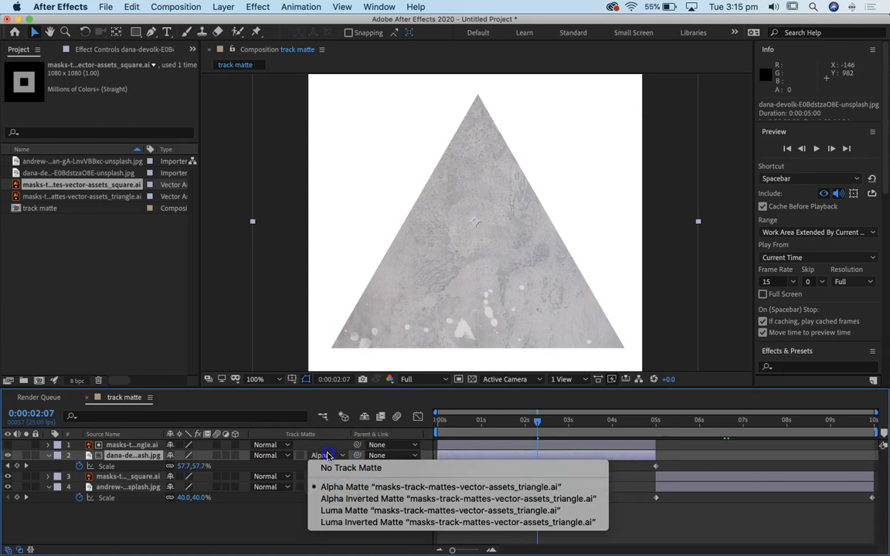
left_click(328, 457)
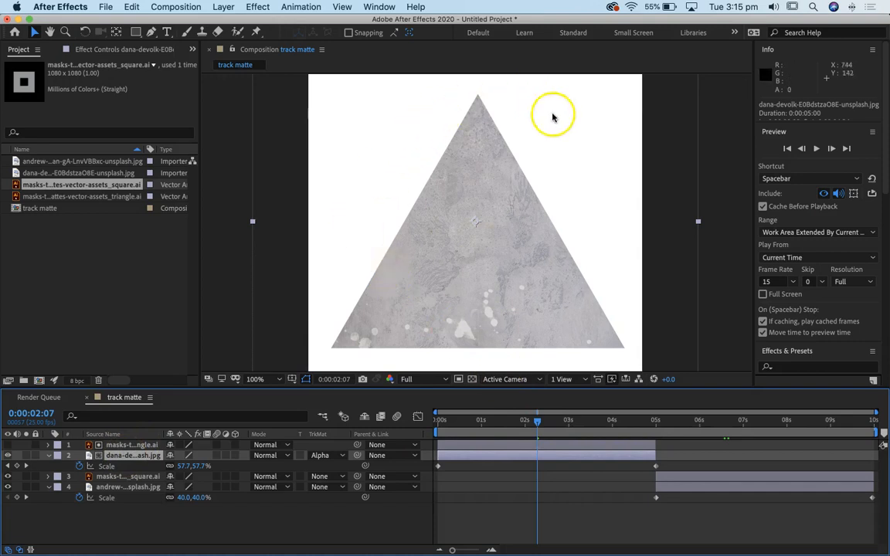
left_click(176, 7)
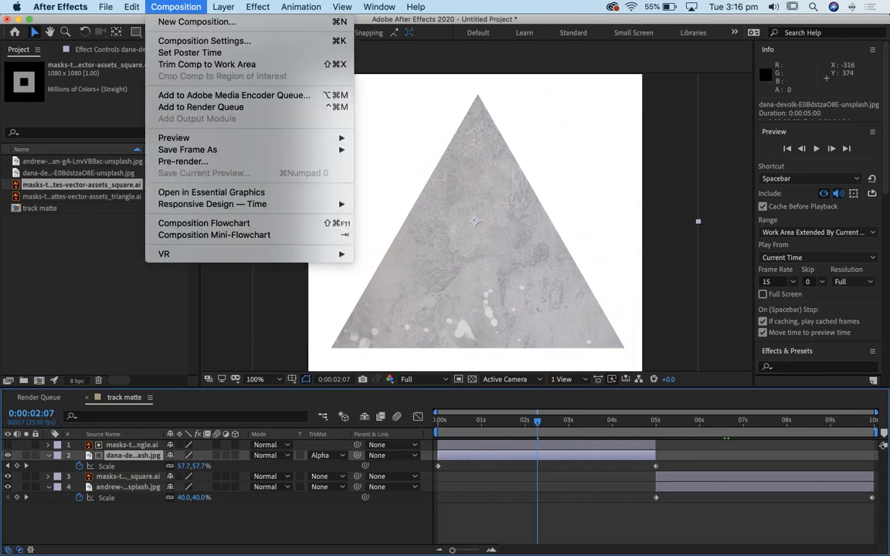
left_click(177, 24)
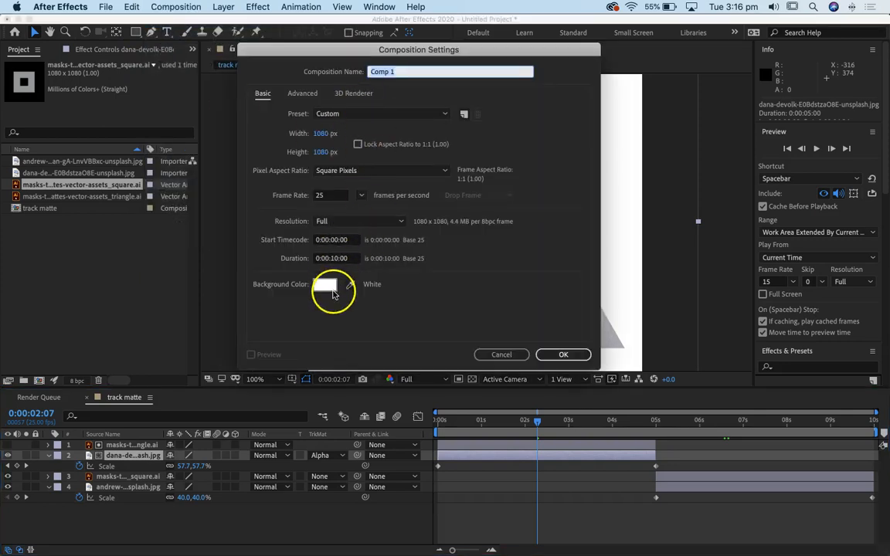
left_click(324, 285)
left_click_drag(138, 180, 11, 179)
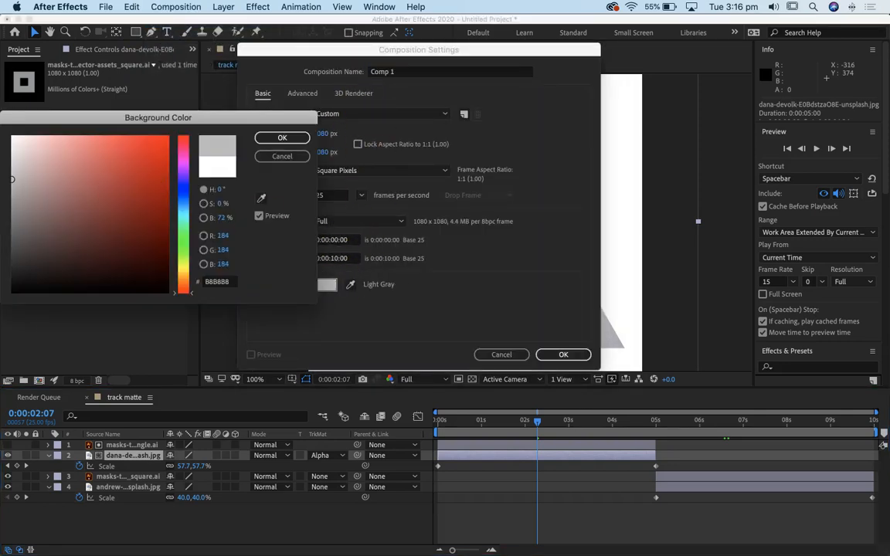
left_click(301, 141)
left_click(568, 355)
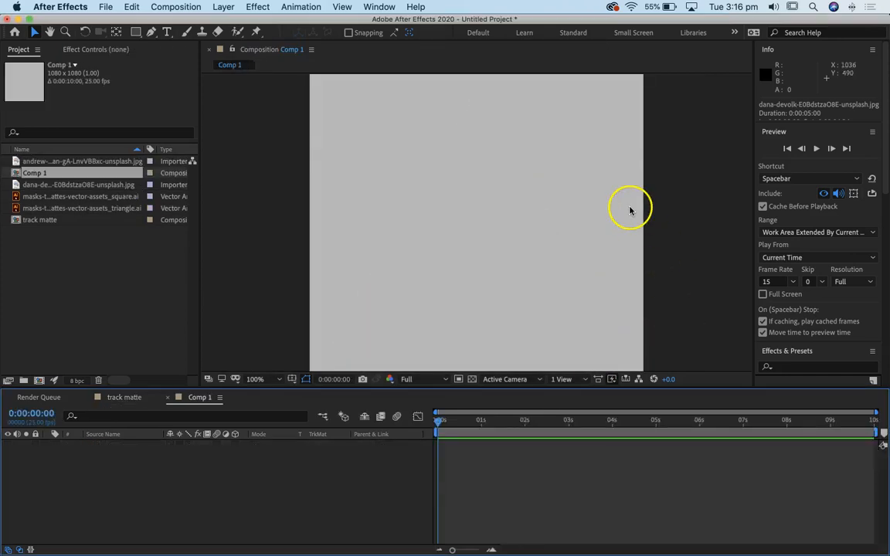
key("super+z")
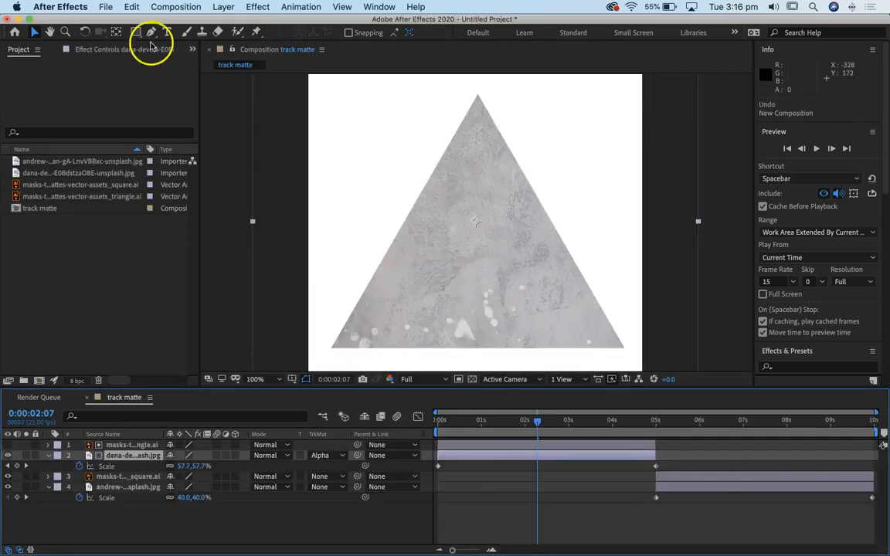
Try a light gray background color for the track matte composition and undo the change.
left_click(168, 6)
left_click(182, 41)
left_click(325, 285)
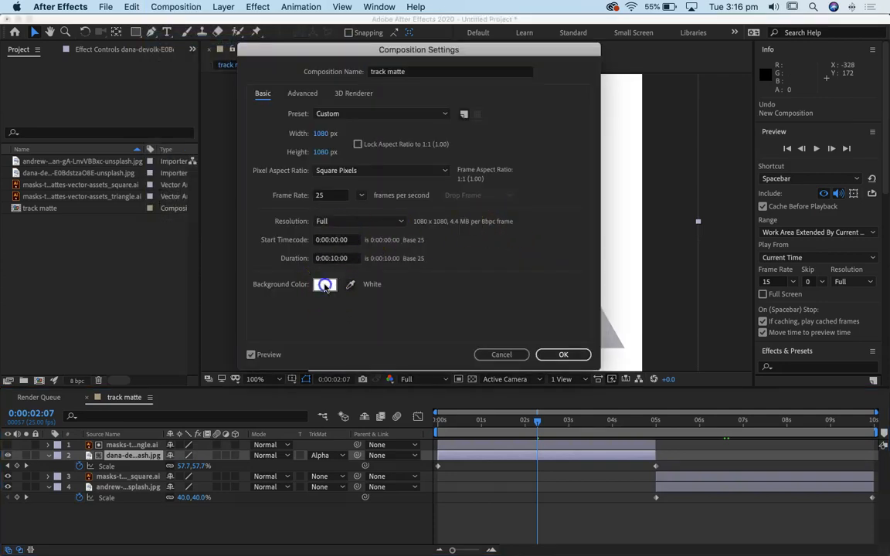
left_click_drag(100, 219, 11, 177)
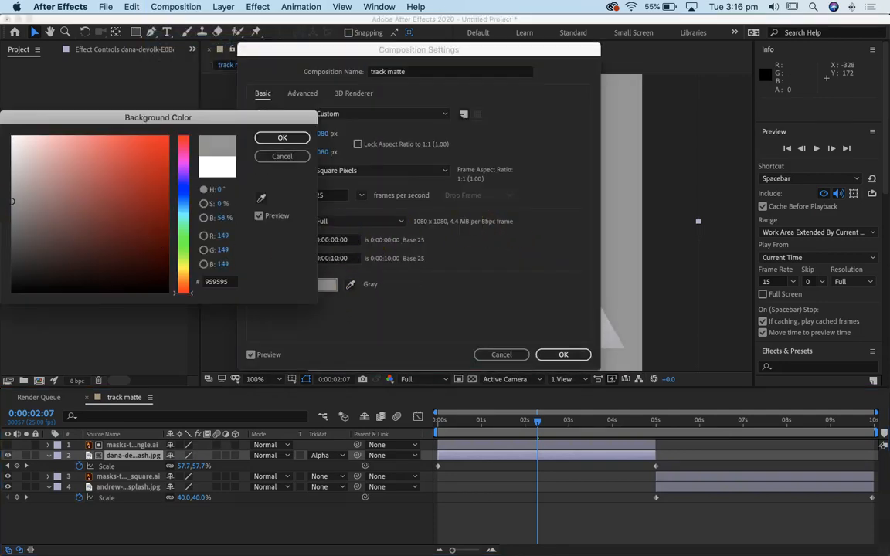
left_click(283, 139)
left_click(561, 354)
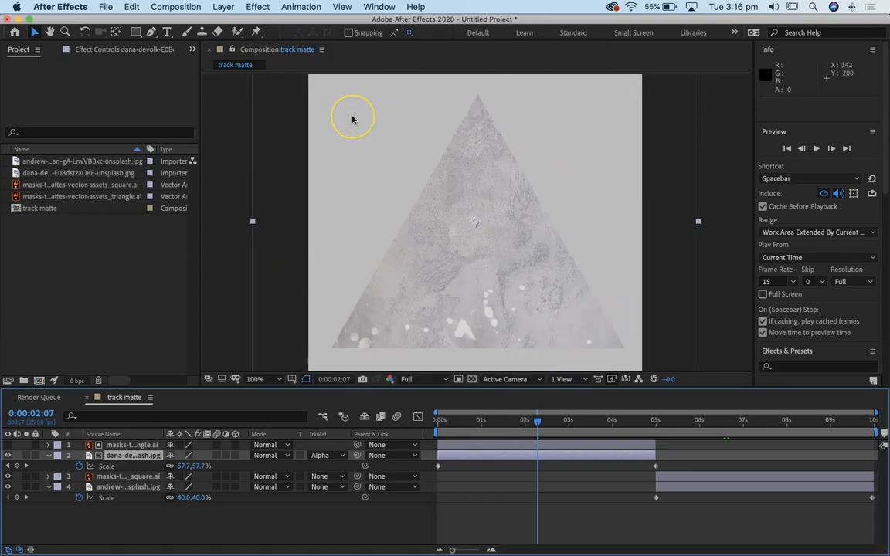
key("super+z")
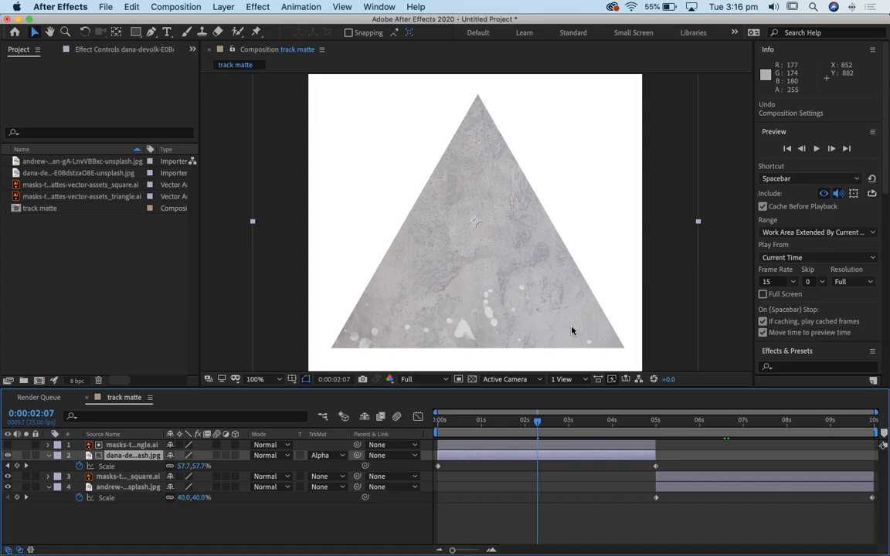
Animate the triangle matte layer's scale from 100% at 0 seconds to 76% at 5 seconds and check the shrinking motion.
left_click(144, 445)
left_click(127, 457)
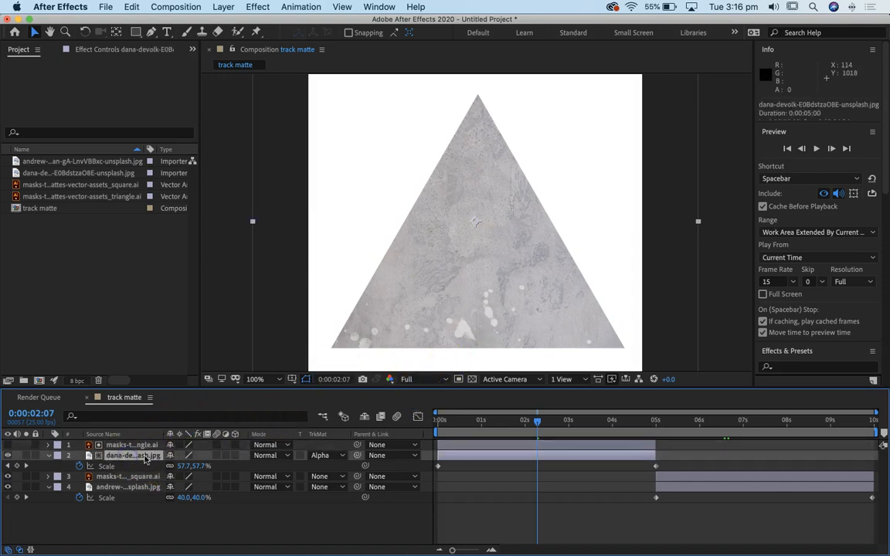
left_click_drag(457, 423, 438, 426)
left_click(450, 447)
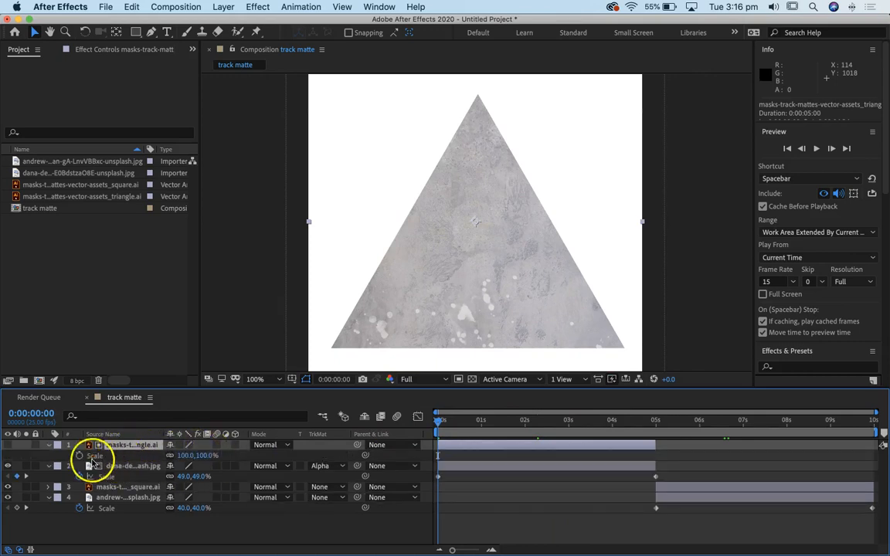
key("s")
left_click_drag(441, 422, 655, 425)
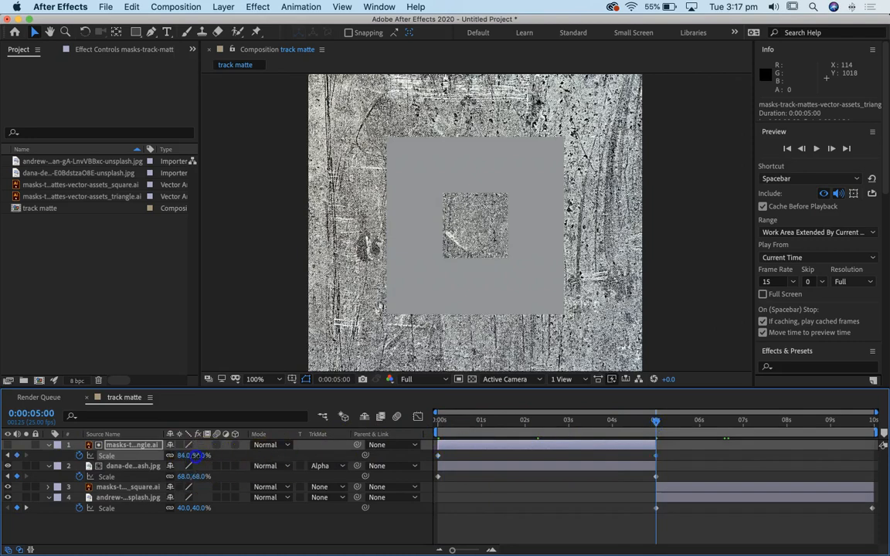
left_click(456, 419)
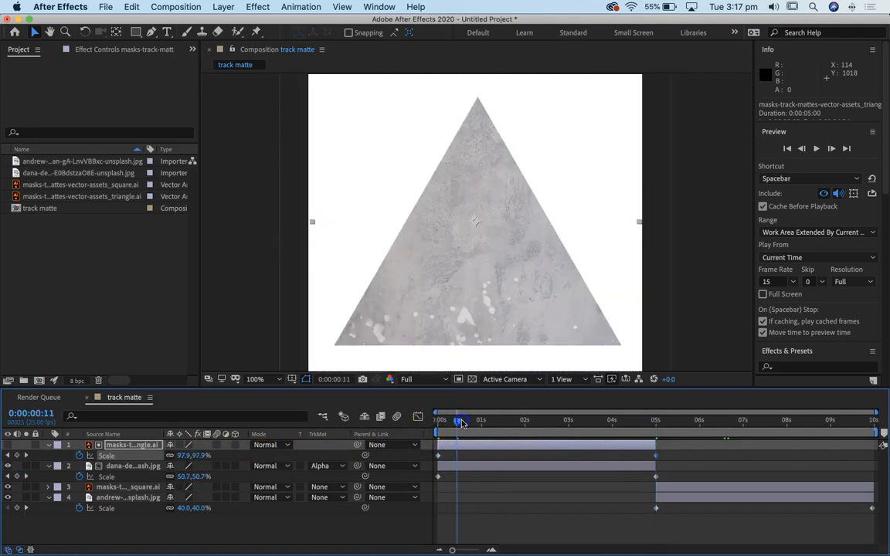
left_click_drag(462, 424, 631, 414)
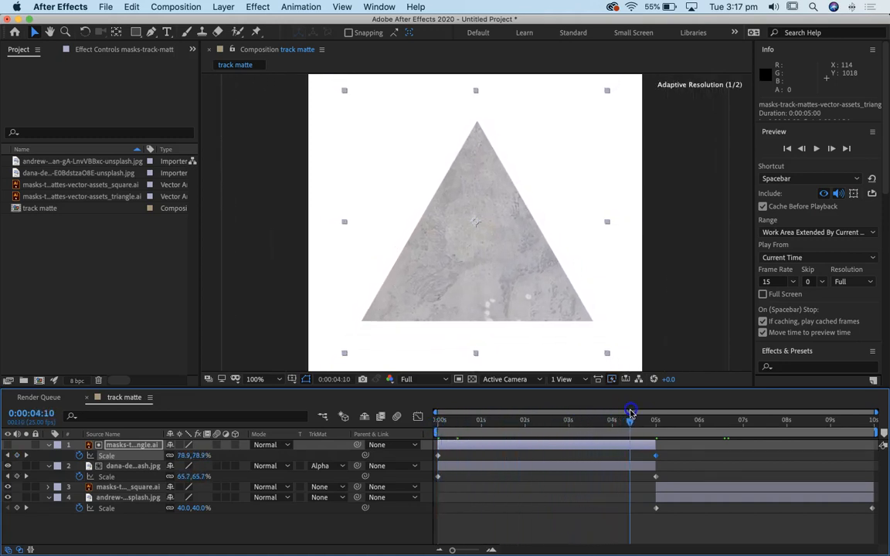
left_click_drag(469, 422, 656, 403)
Set the lower texture layer's track matte to Alpha Matte using the square layer.
left_click(682, 489)
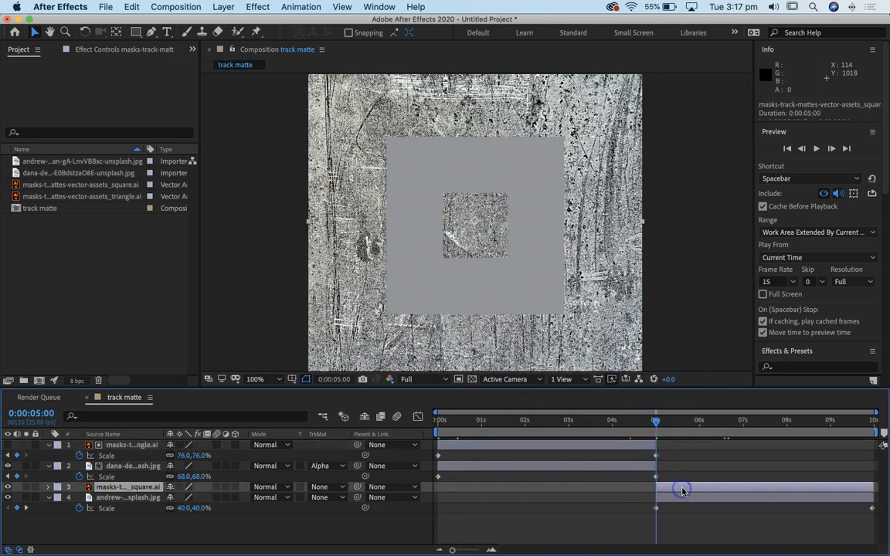
left_click(126, 498)
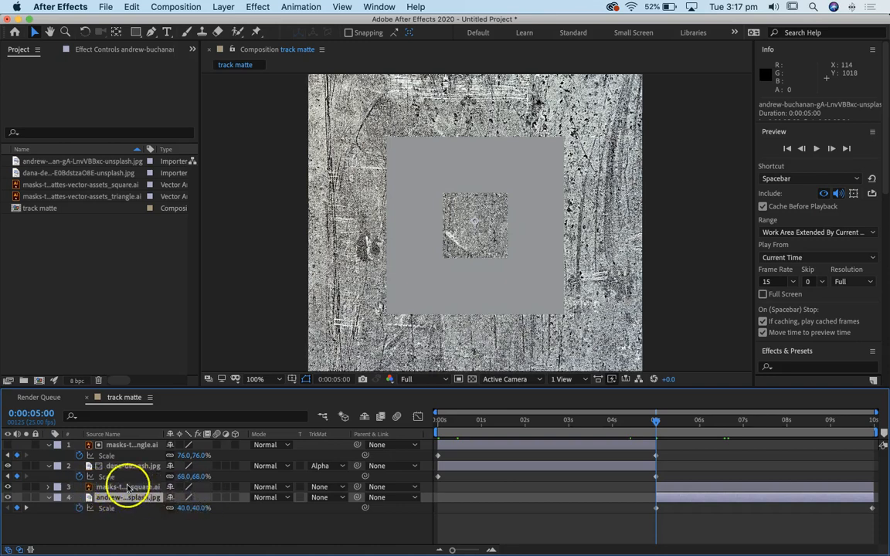
left_click(327, 498)
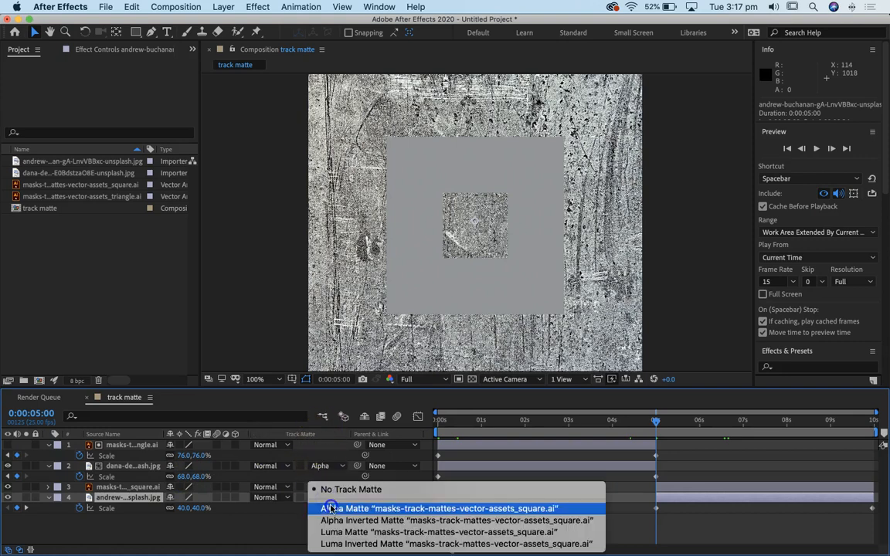
left_click(330, 508)
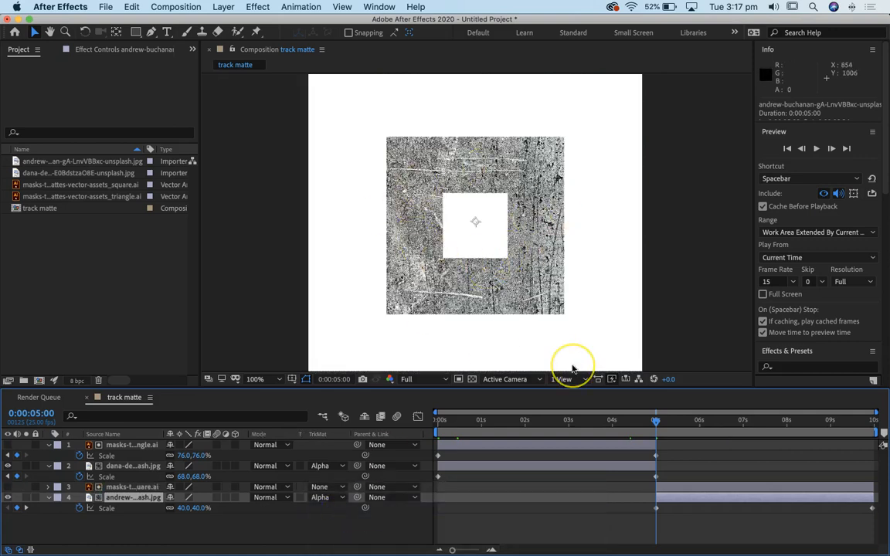
mouse_move(657, 423)
left_mouse_down()
mouse_move(785, 427)
mouse_move(661, 432)
left_mouse_up()
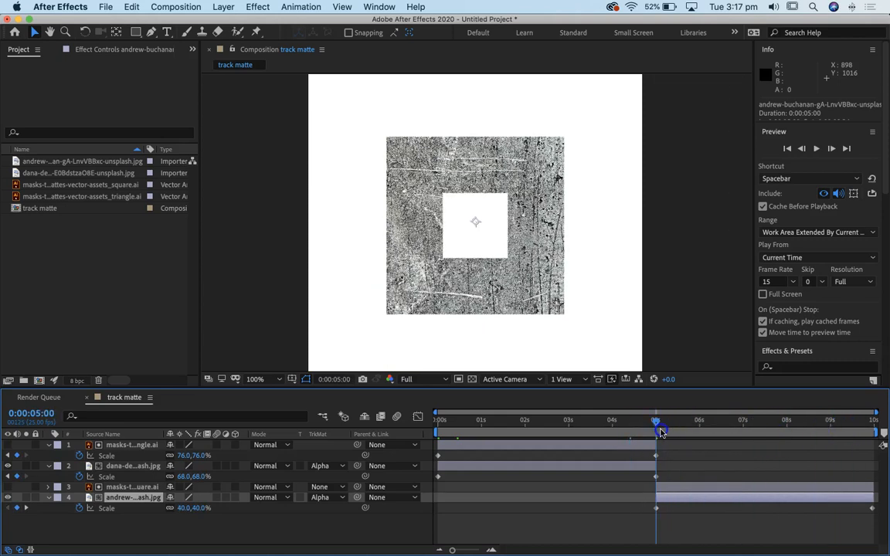
Keyframe the square matte layer's rotation from 0° at 5 seconds to one full turn at 0:00:09:24 and check the spin.
left_click(678, 487)
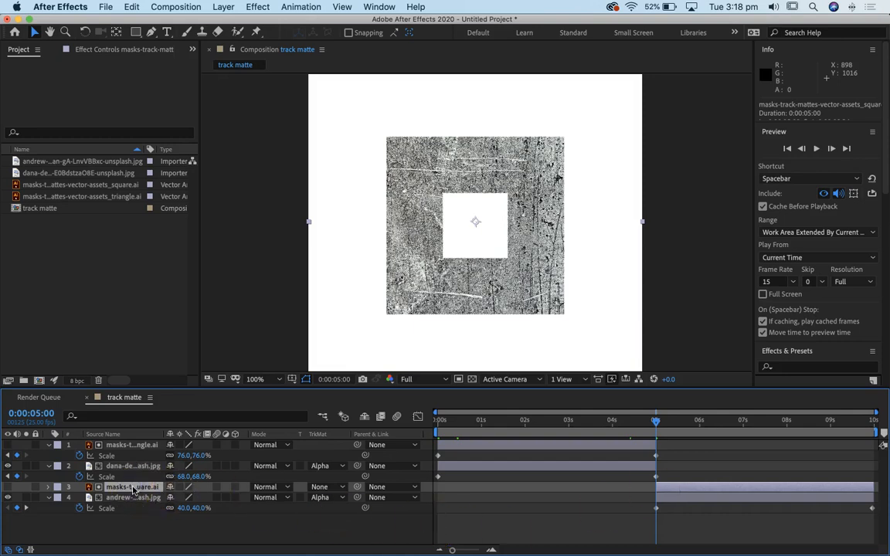
key("r")
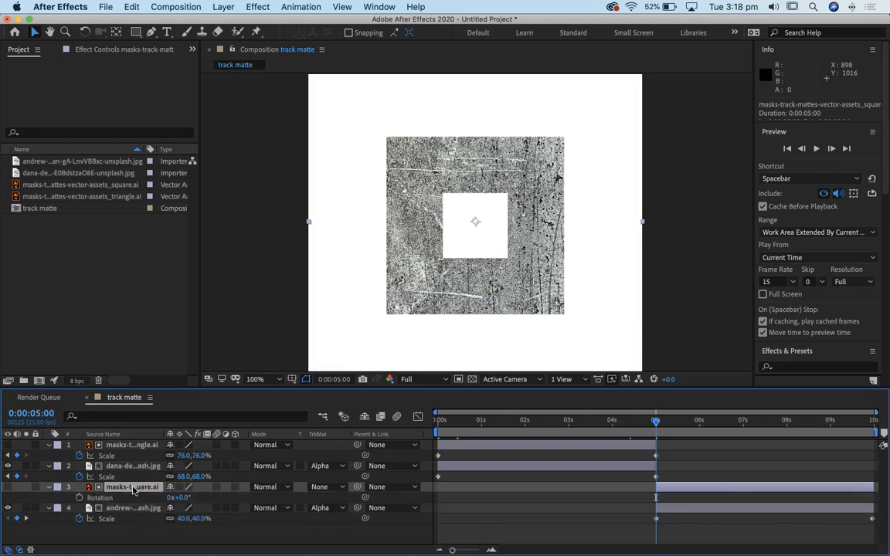
left_click(104, 497)
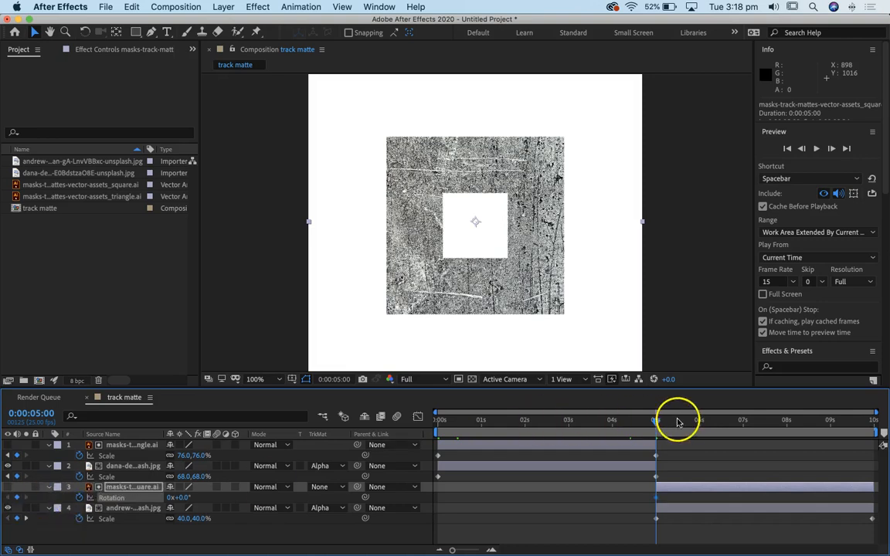
key("End")
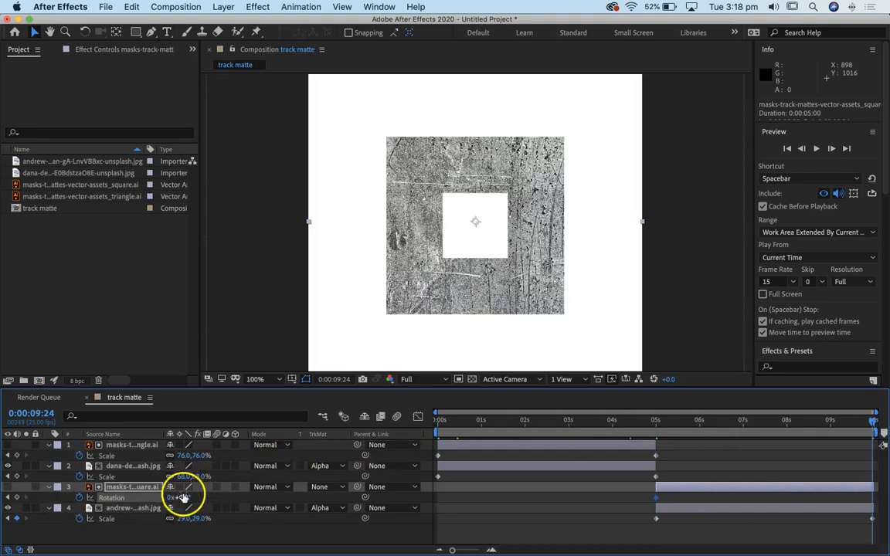
left_click(172, 498)
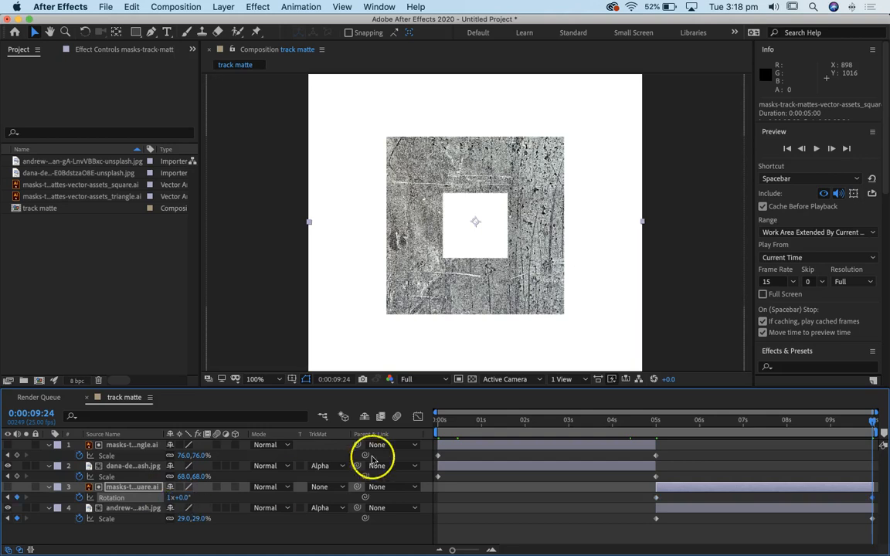
left_click_drag(671, 420, 735, 396)
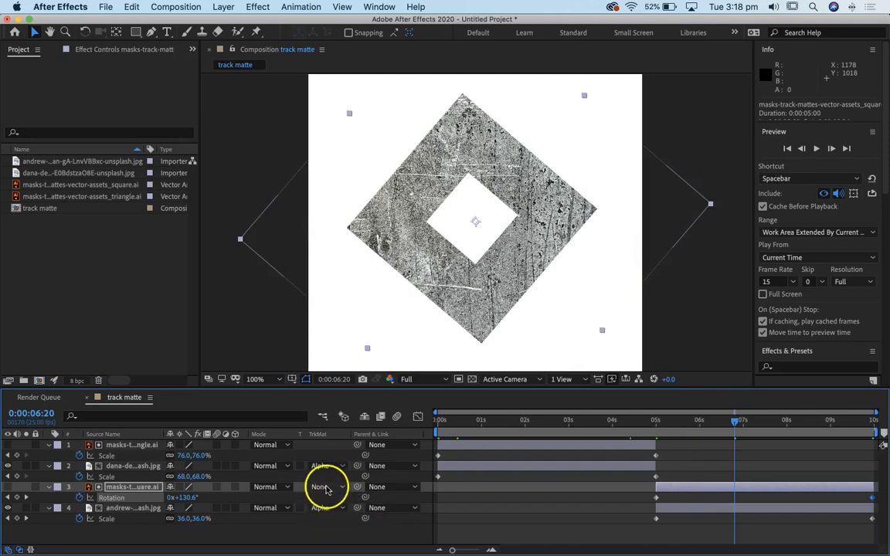
Try Alpha Inverted Matte with the square layer on the lower texture layer and check it at other frames.
left_click(322, 510)
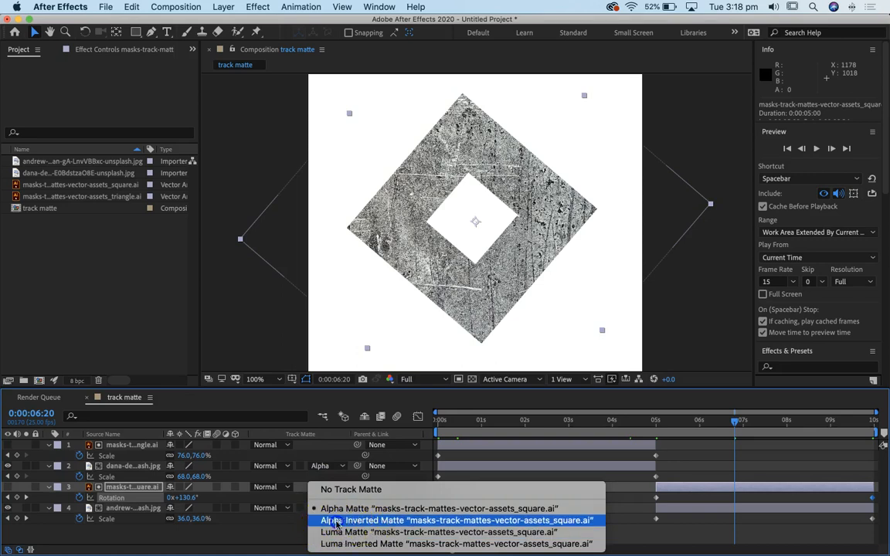
left_click(337, 521)
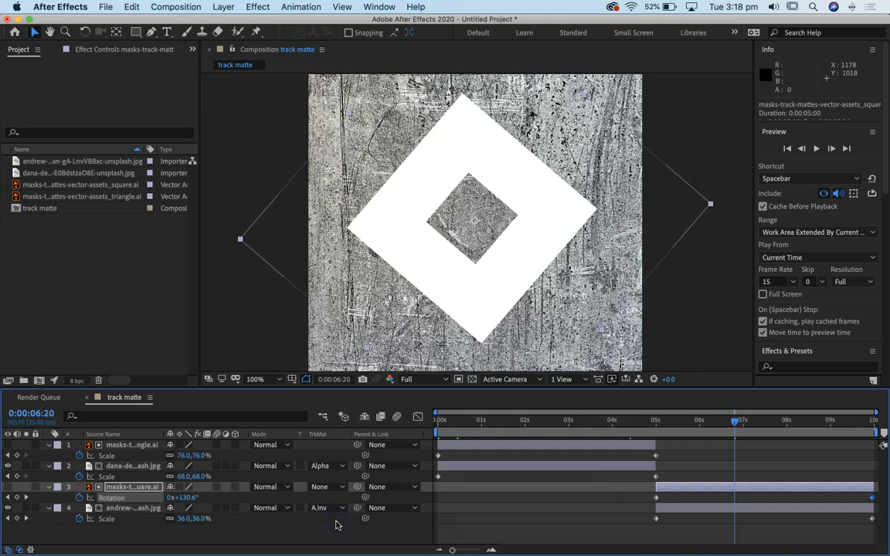
left_click_drag(748, 411, 692, 407)
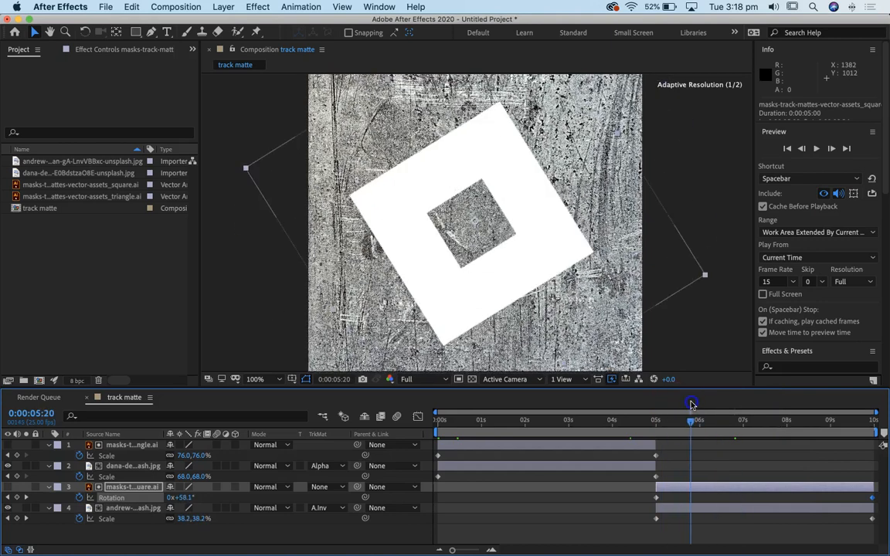
Switch the lower texture layer's track matte to Luma Matte using the square layer and review it through the composition's end.
left_click(325, 509)
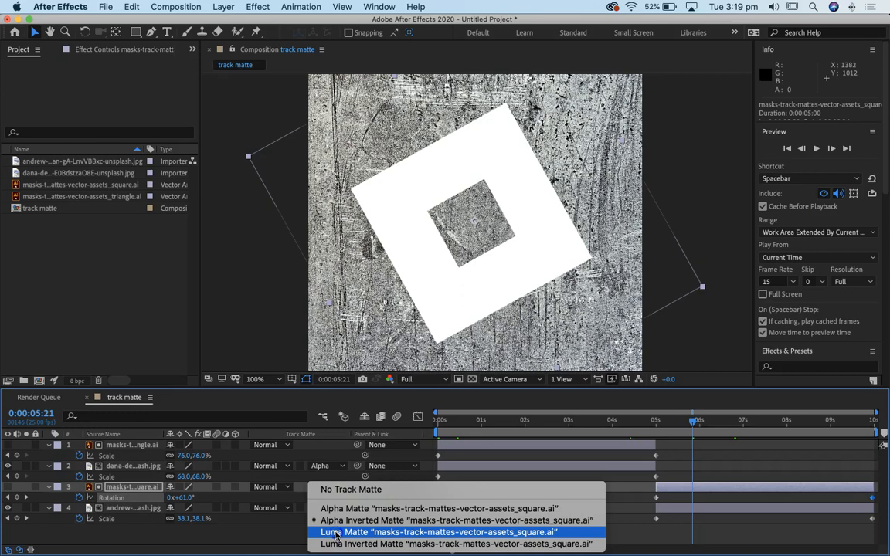
left_click(336, 535)
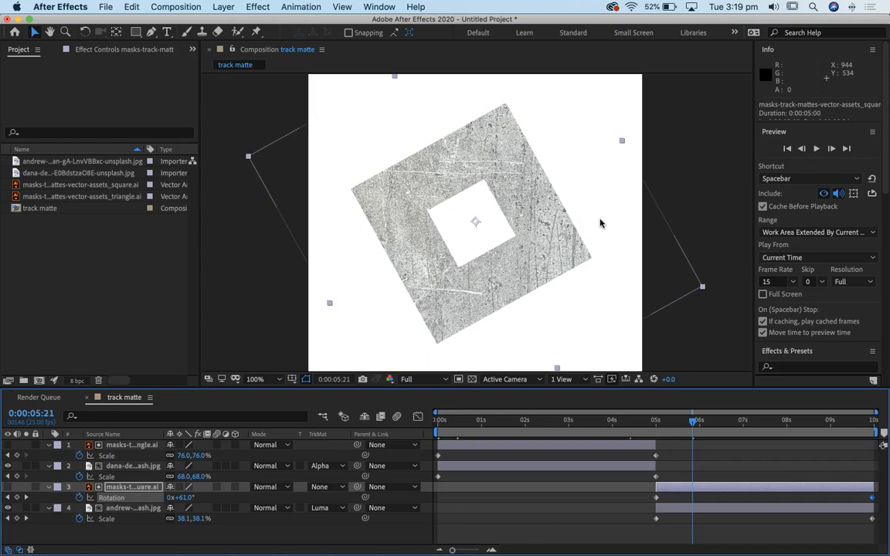
left_click_drag(693, 421, 873, 402)
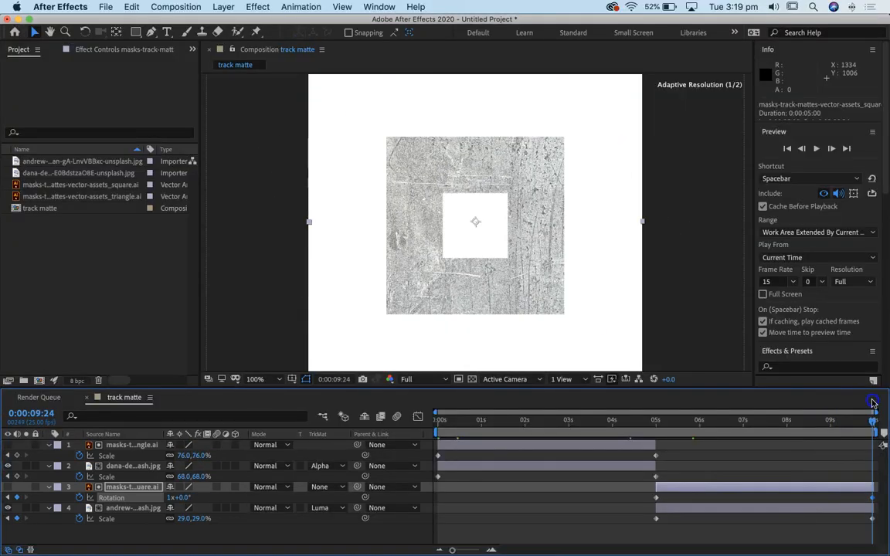